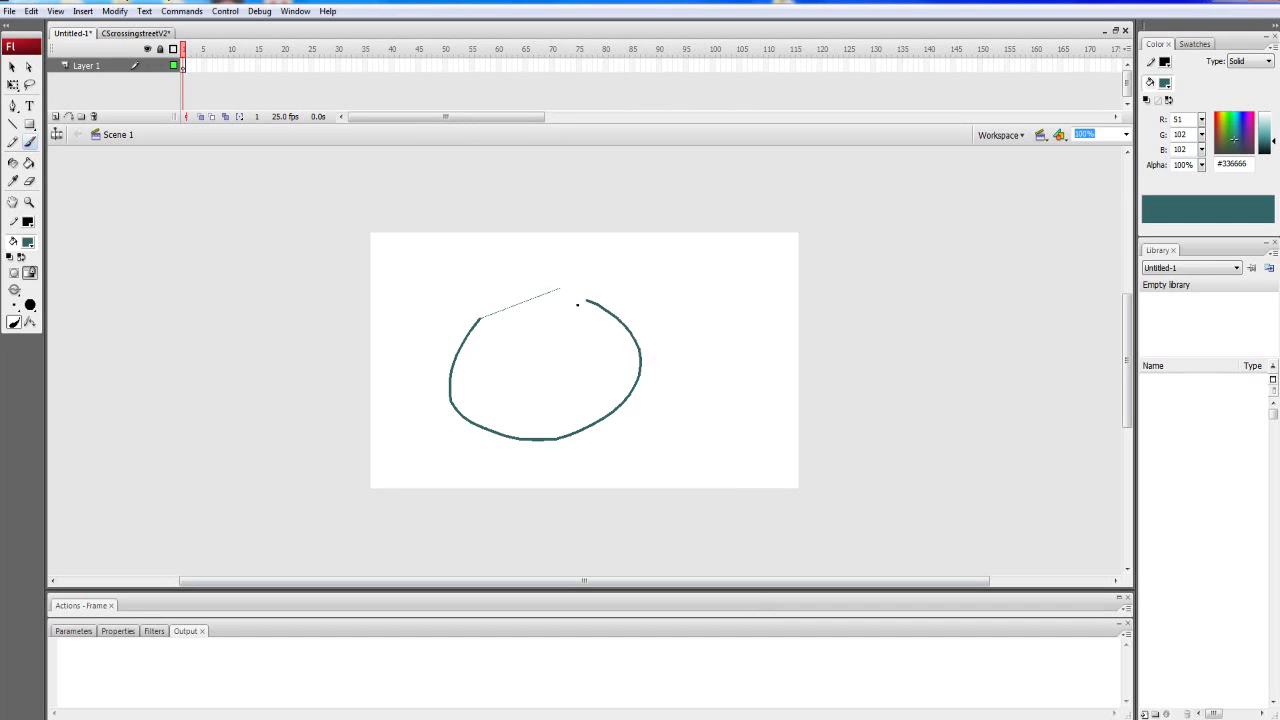
# Sketch a freehand cartoon face with the teal Brush, adding eyes and a wide slanted mouth to the round head outline.
pyautogui.moveTo(468, 344); pyautogui.dragTo(538, 181)
pyautogui.moveTo(479, 319); pyautogui.dragTo(609, 232)
pyautogui.moveTo(568, 297); pyautogui.dragTo(663, 251)
pyautogui.moveTo(603, 303); pyautogui.dragTo(643, 316)
pyautogui.moveTo(503, 334)
pyautogui.mouseDown()
pyautogui.moveTo(538, 344)
pyautogui.moveTo(500, 340)
pyautogui.moveTo(495, 378)
pyautogui.mouseUp()
pyautogui.moveTo(578, 362)
pyautogui.mouseDown()
pyautogui.moveTo(605, 349)
pyautogui.moveTo(599, 419)
pyautogui.moveTo(580, 432)
pyautogui.mouseUp()
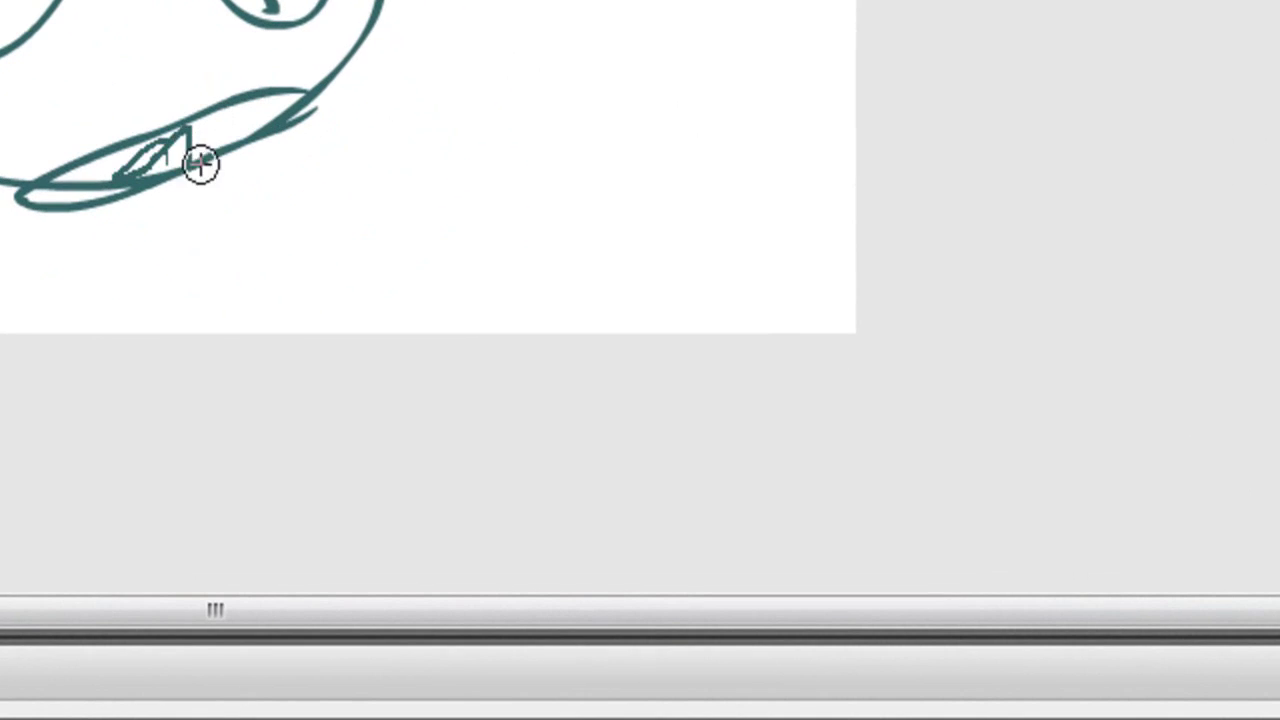
pyautogui.moveTo(272, 102); pyautogui.dragTo(334, 95)
pyautogui.moveTo(0, 285); pyautogui.dragTo(78, 556)
pyautogui.moveTo(158, 236); pyautogui.dragTo(280, 590)
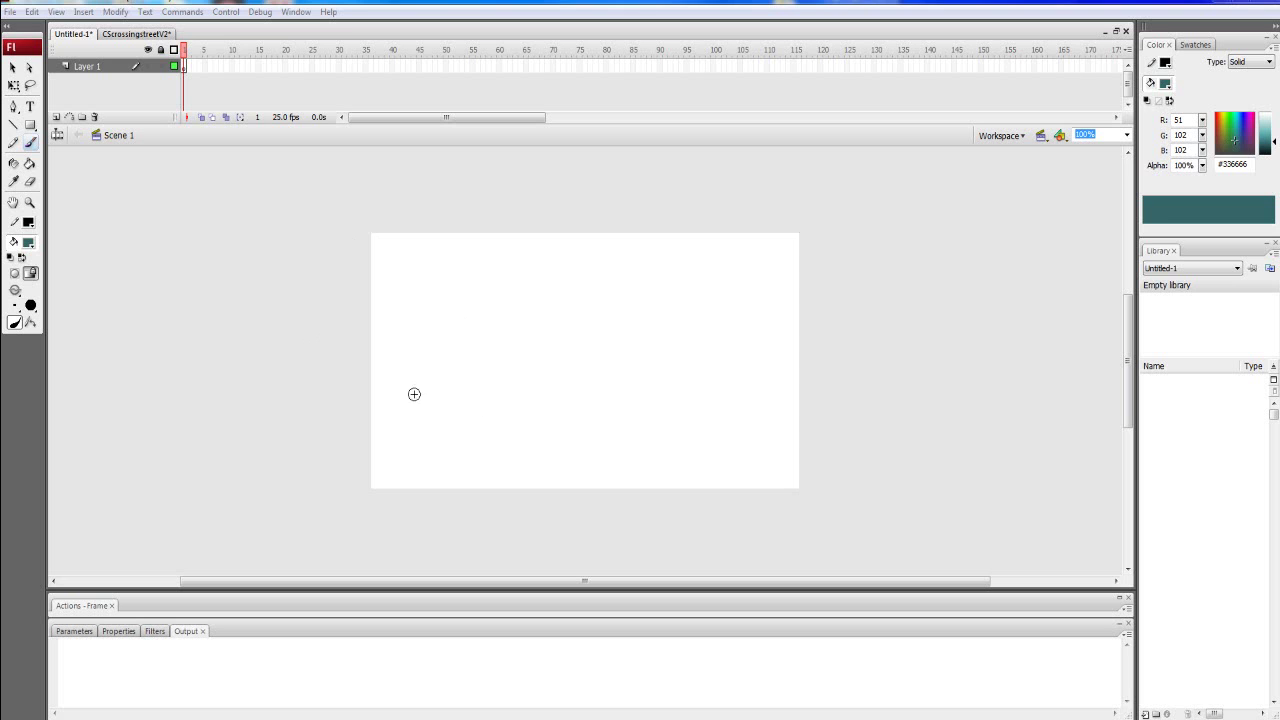
pyautogui.moveTo(400, 415); pyautogui.dragTo(597, 300)
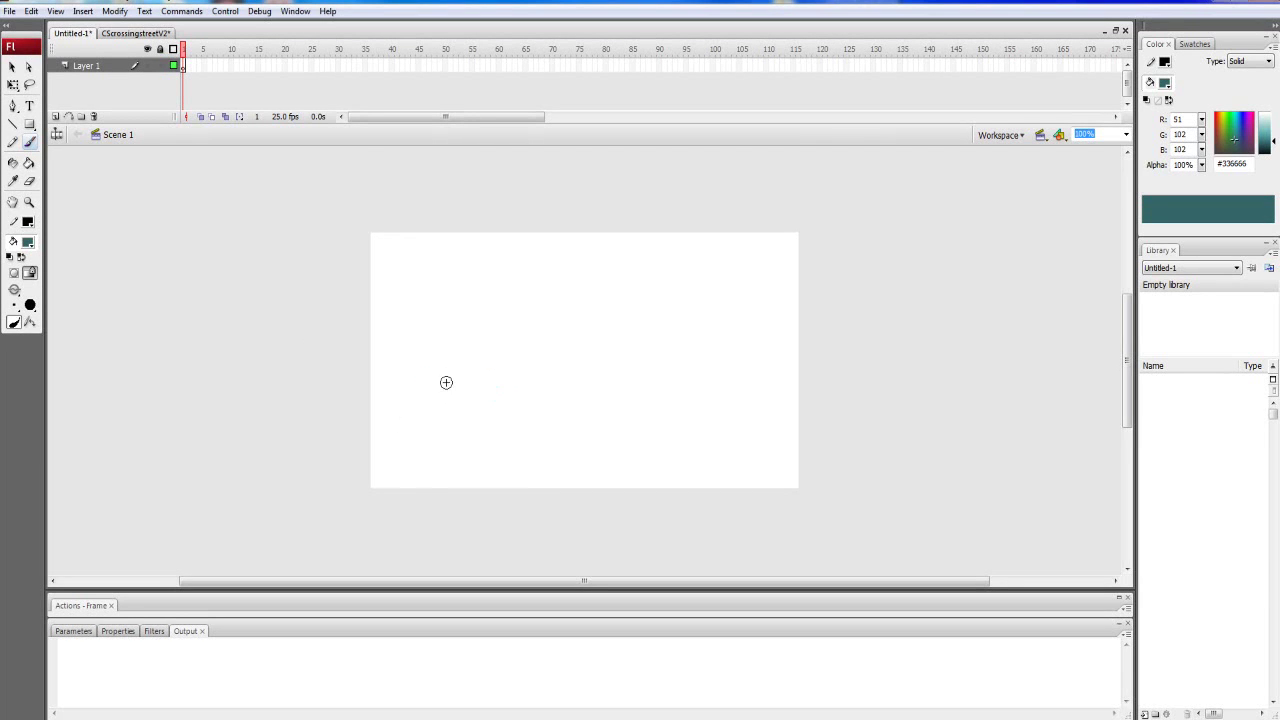
pyautogui.hotkey('ctrl', 'z')
pyautogui.moveTo(429, 412); pyautogui.dragTo(606, 249)
pyautogui.hotkey('ctrl', 'z')
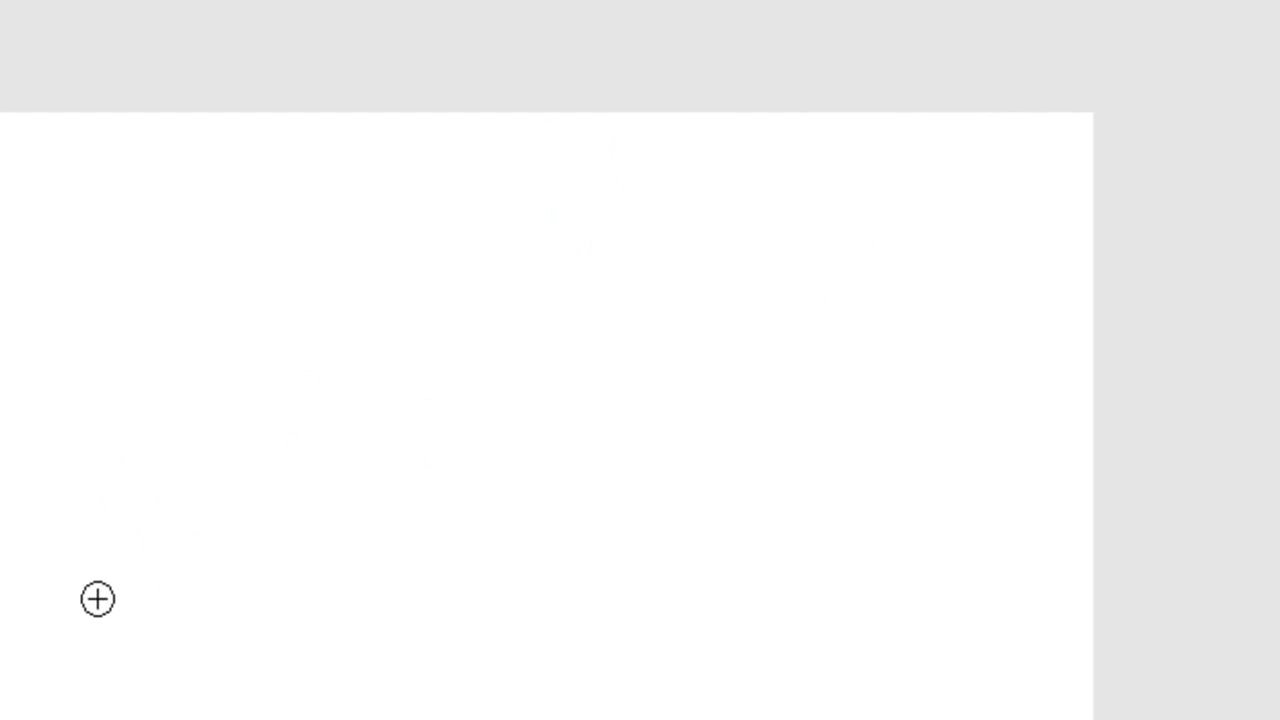
pyautogui.moveTo(86, 620); pyautogui.dragTo(263, 400)
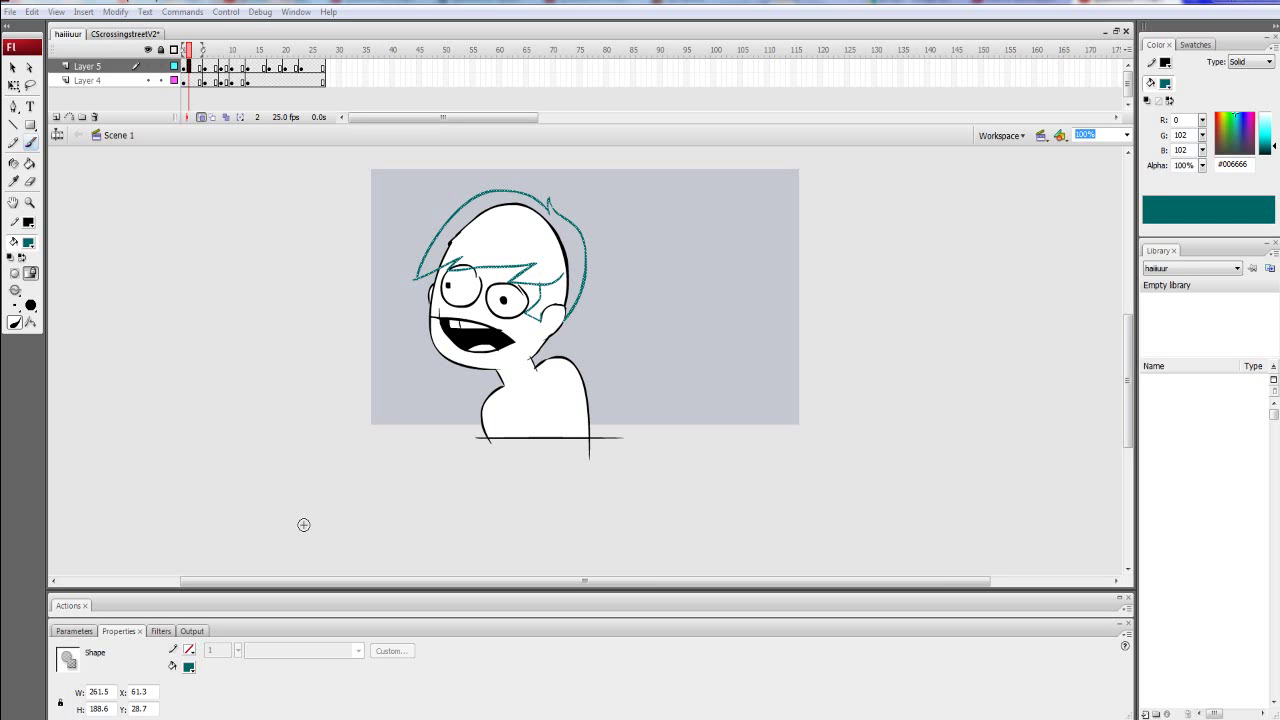
# Play back the character's head-turn animation several times and return to frame 2 of Layer 5.
pyautogui.click(188, 81)
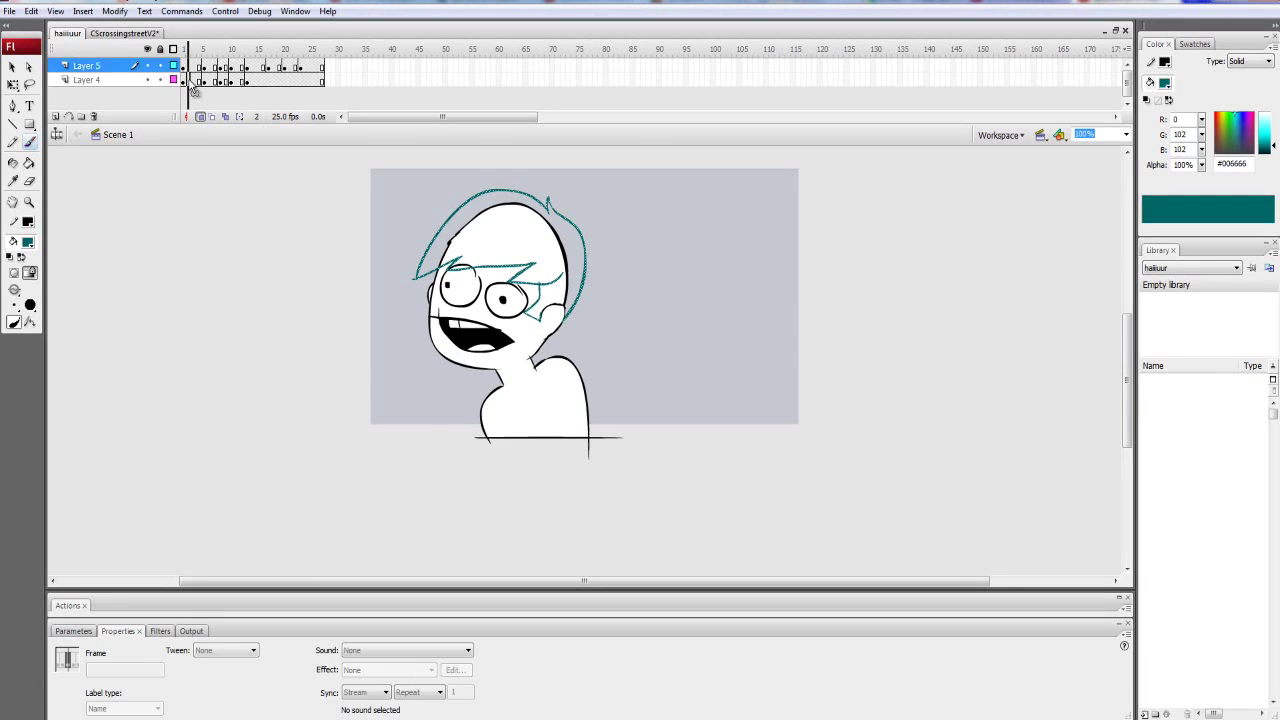
pyautogui.press('Return')
pyautogui.click(188, 81)
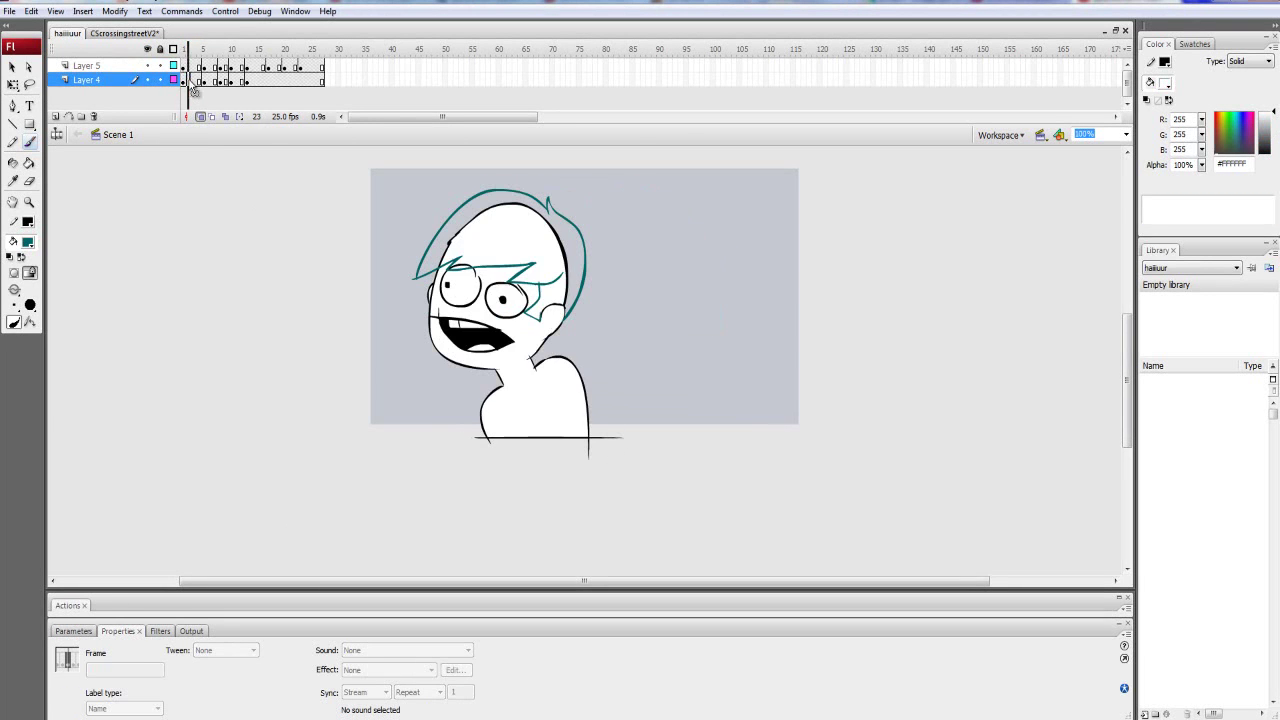
pyautogui.click(187, 67)
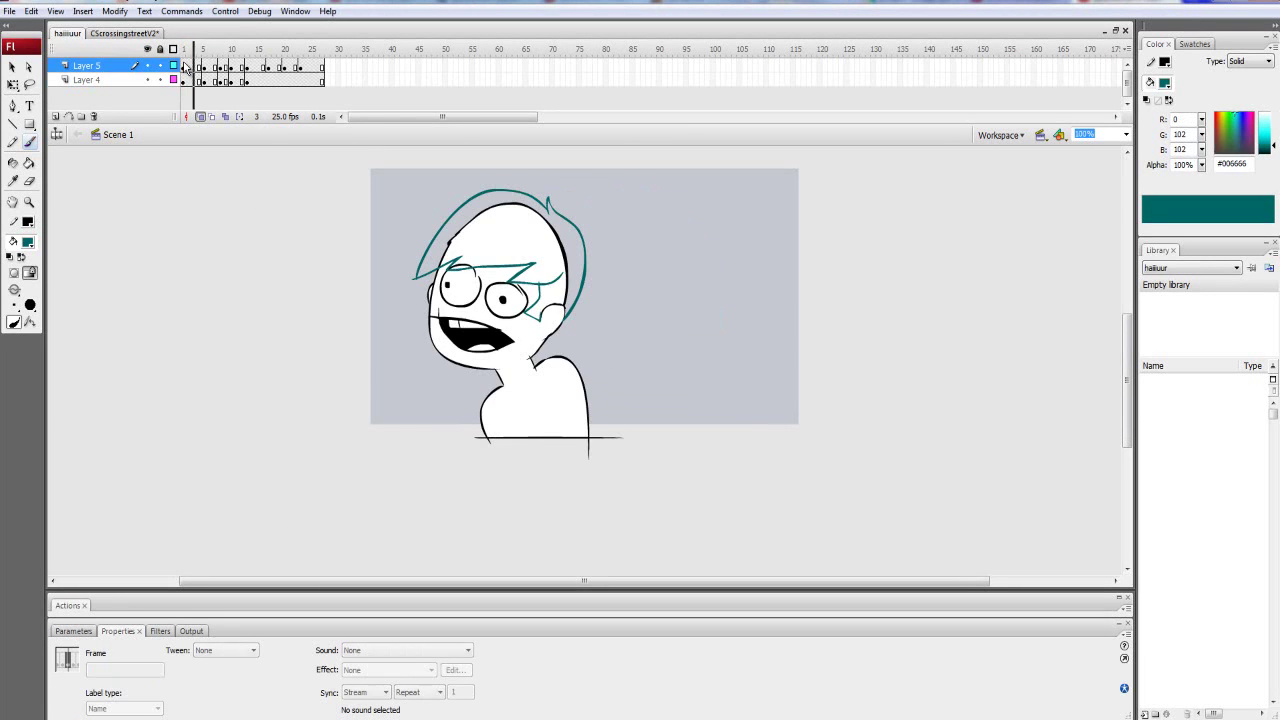
pyautogui.press('Return')
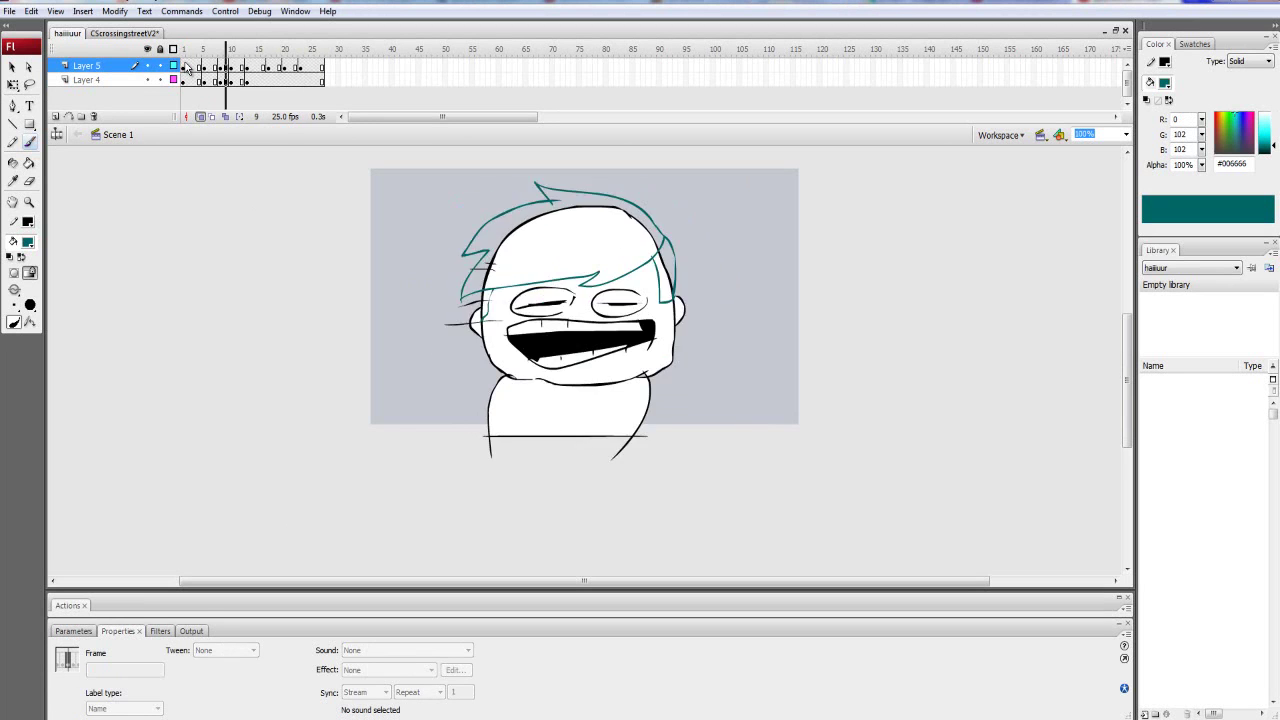
pyautogui.click(186, 67)
pyautogui.press('Return')
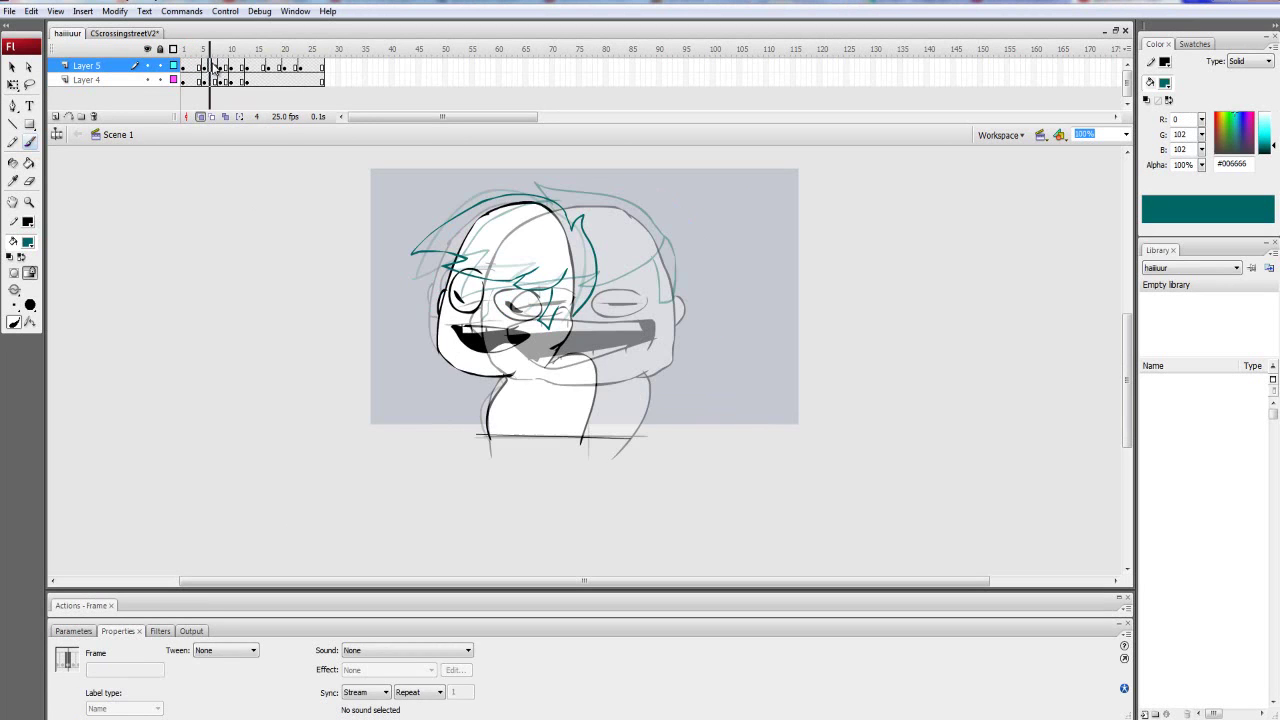
pyautogui.click(195, 68)
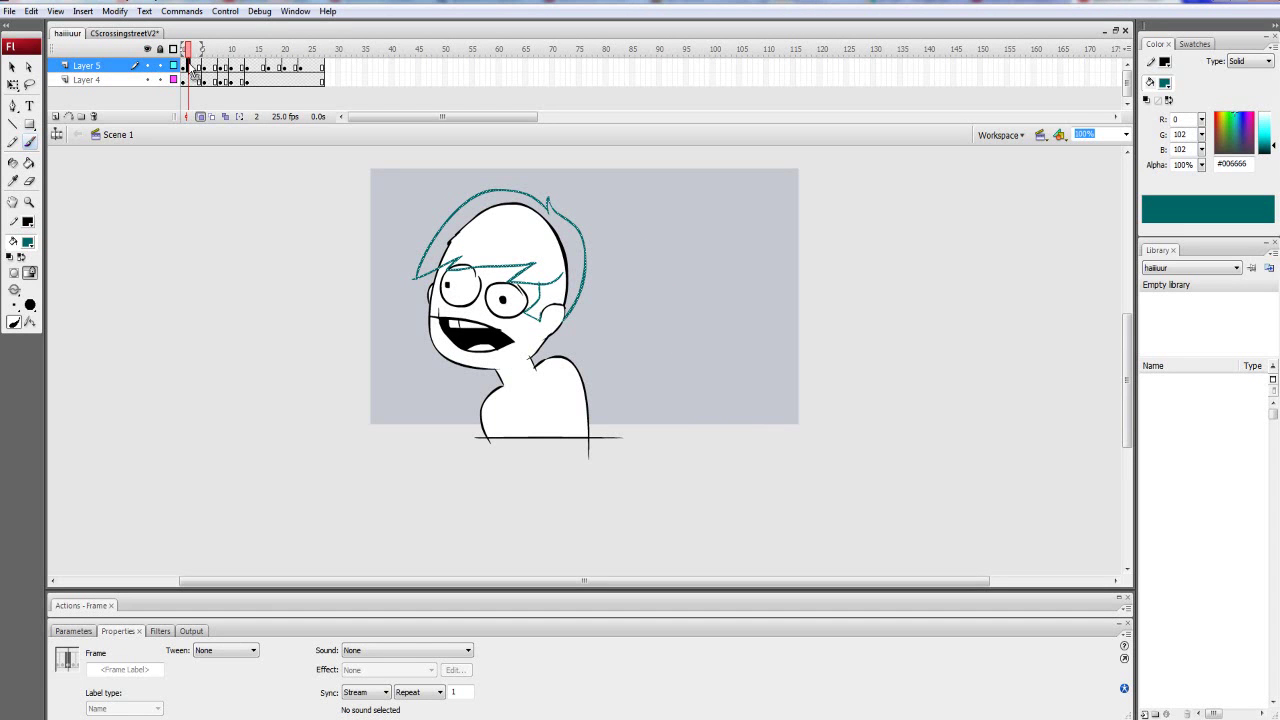
pyautogui.click(28, 242)
pyautogui.click(12, 266)
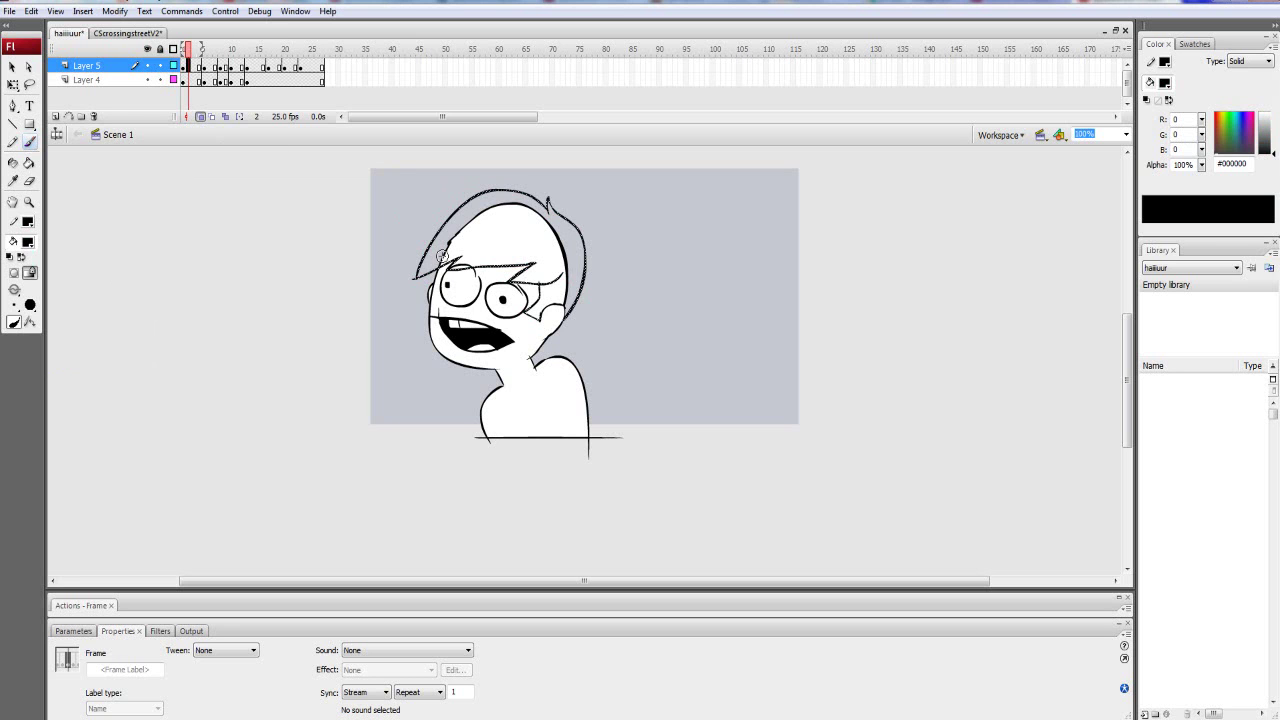
pyautogui.hotkey('ctrl', 'z')
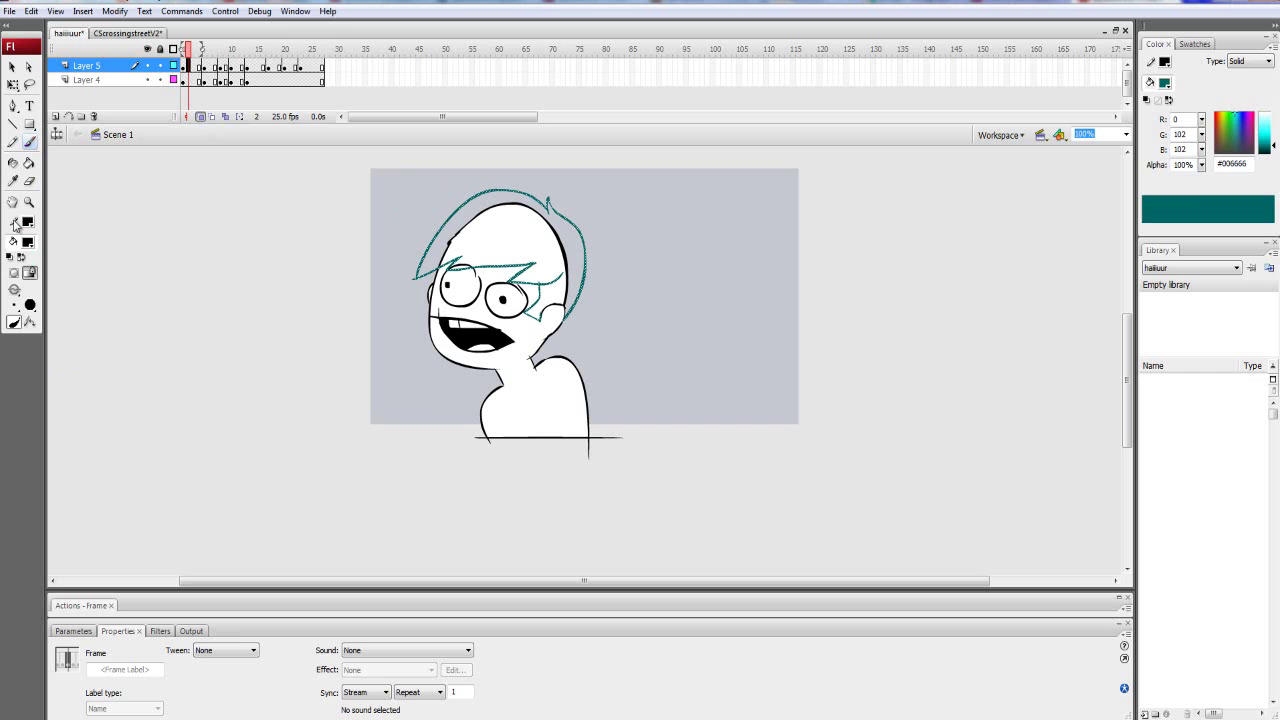
# Recolour the teal hair outline in frame 2 to the custom near-black RGB 3, 3, 3 (#030303).
pyautogui.click(33, 245)
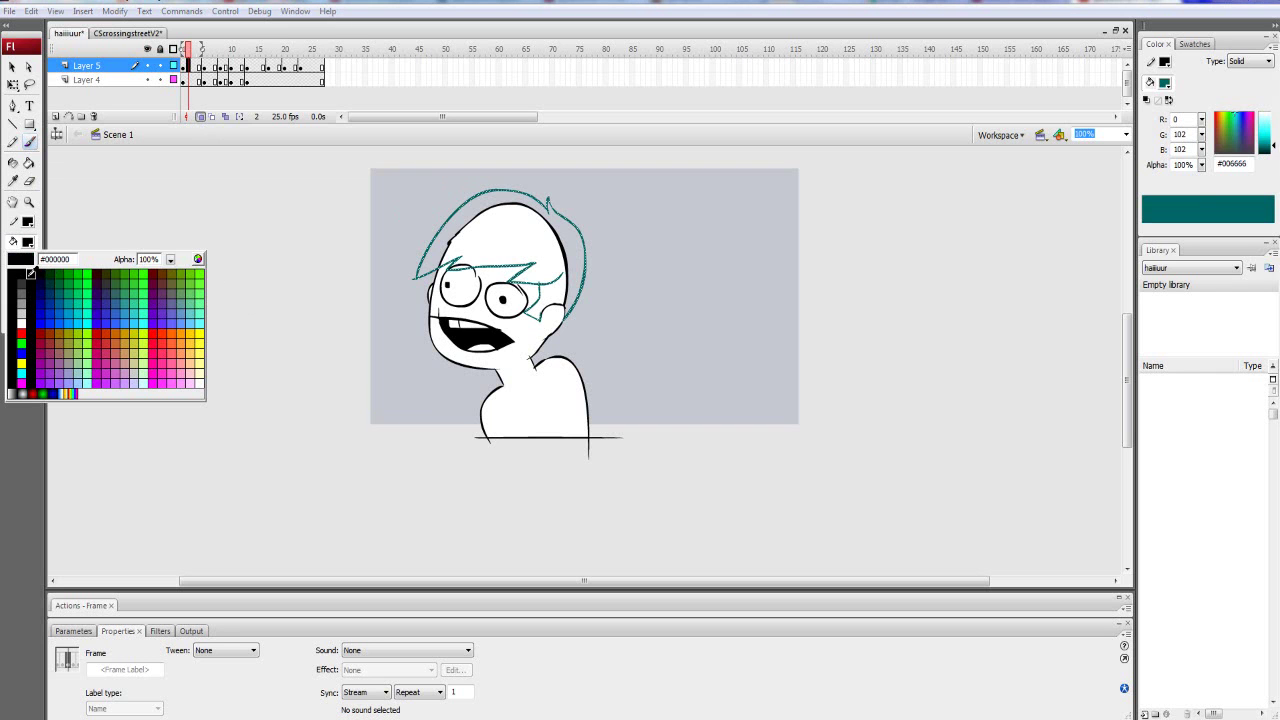
pyautogui.click(30, 270)
pyautogui.click(25, 243)
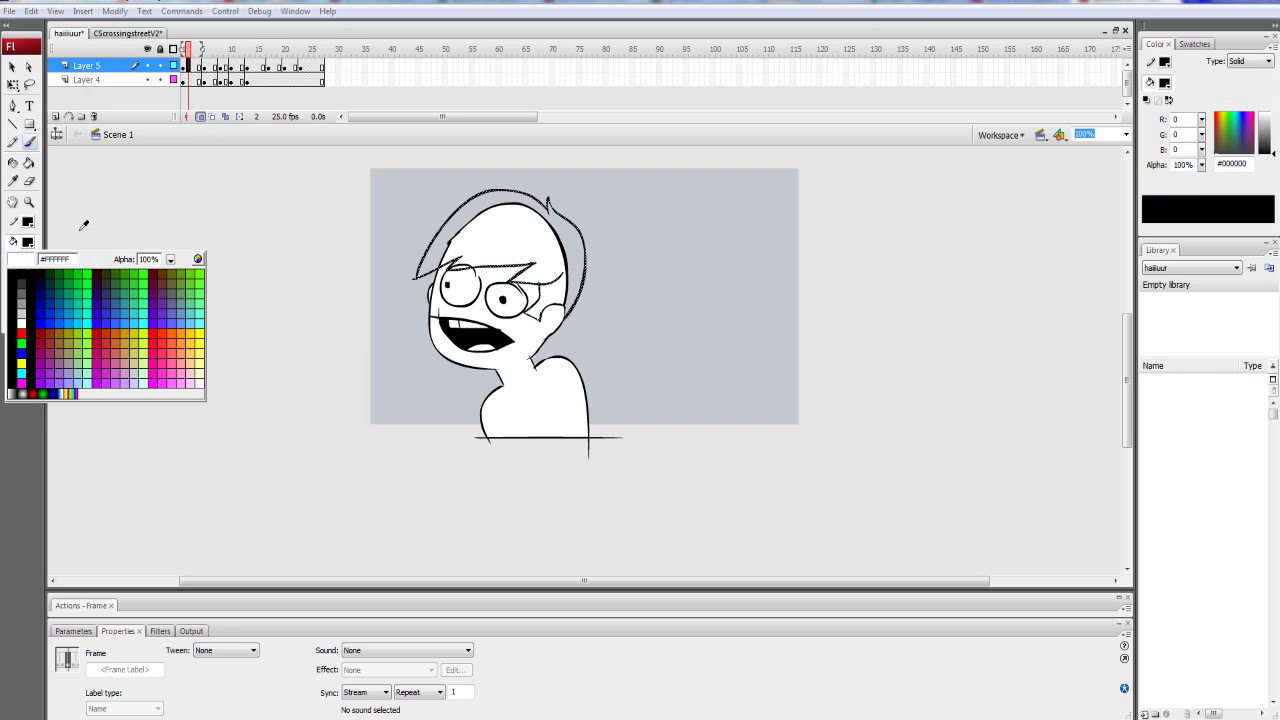
pyautogui.click(199, 260)
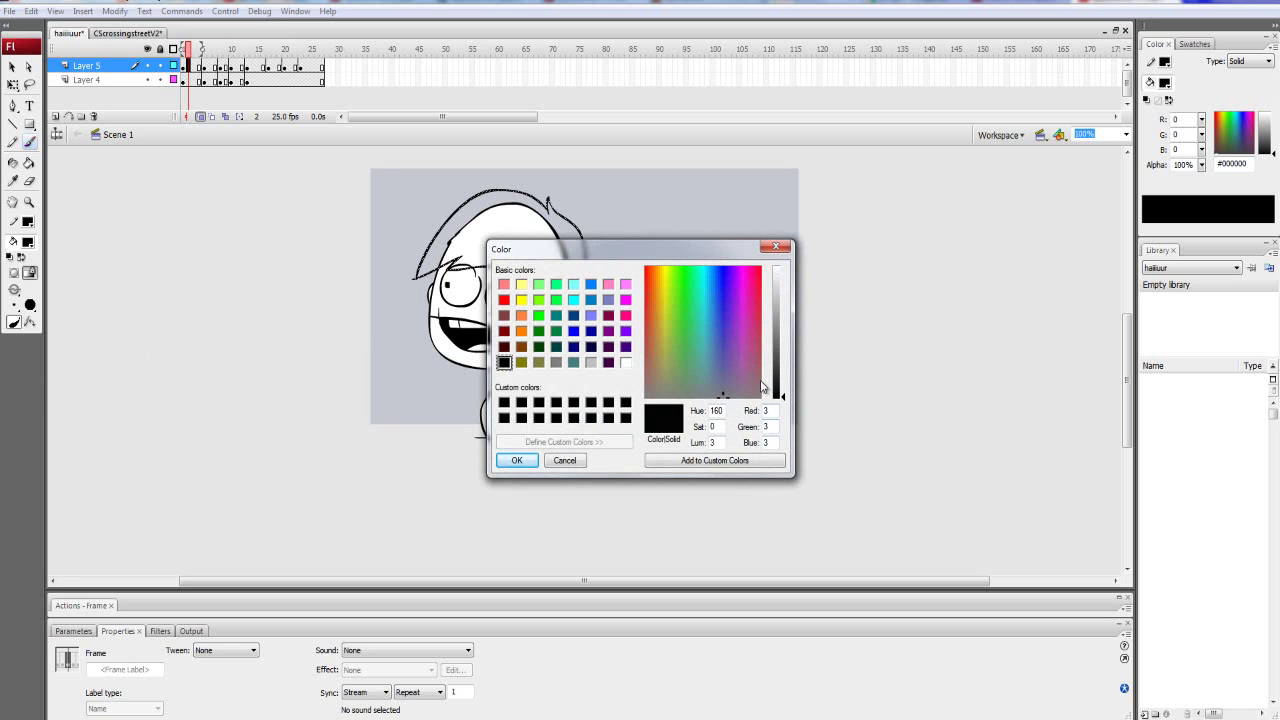
pyautogui.click(517, 463)
# Sample the recoloured hair outline with the Eyedropper and choose the #030303 swatch as the Paint Bucket fill colour.
pyautogui.click(13, 181)
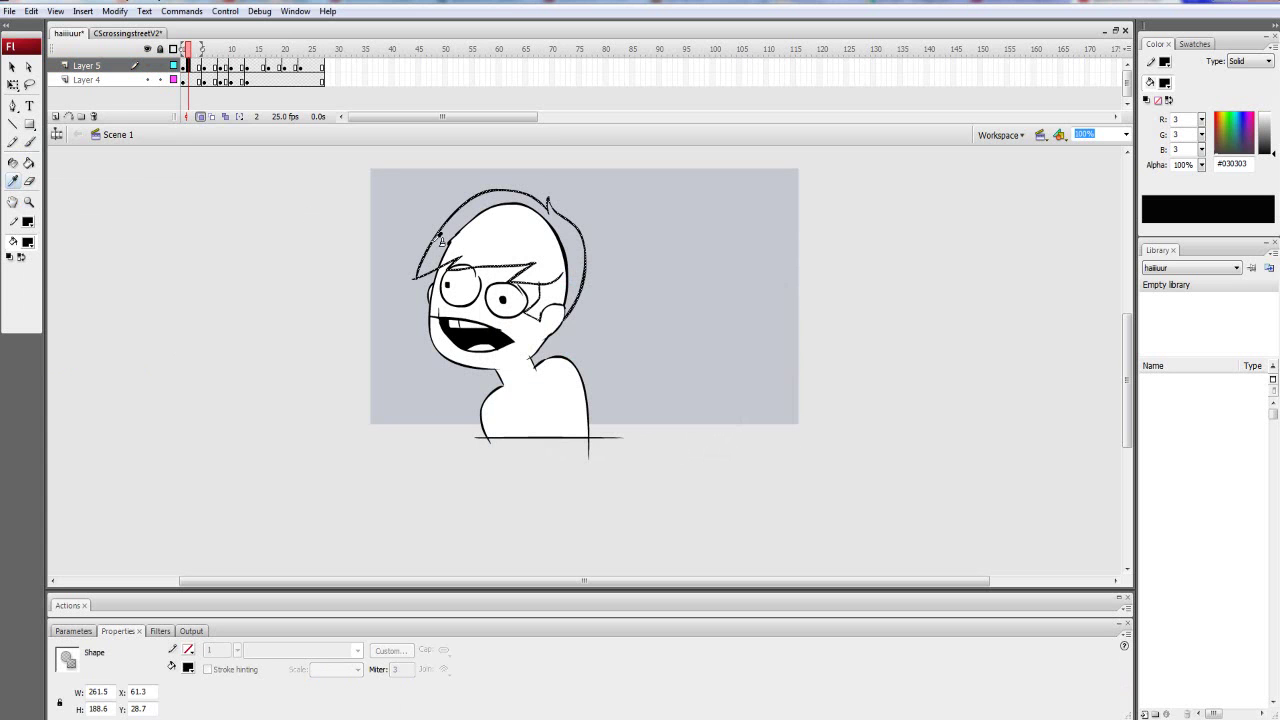
pyautogui.press('k')
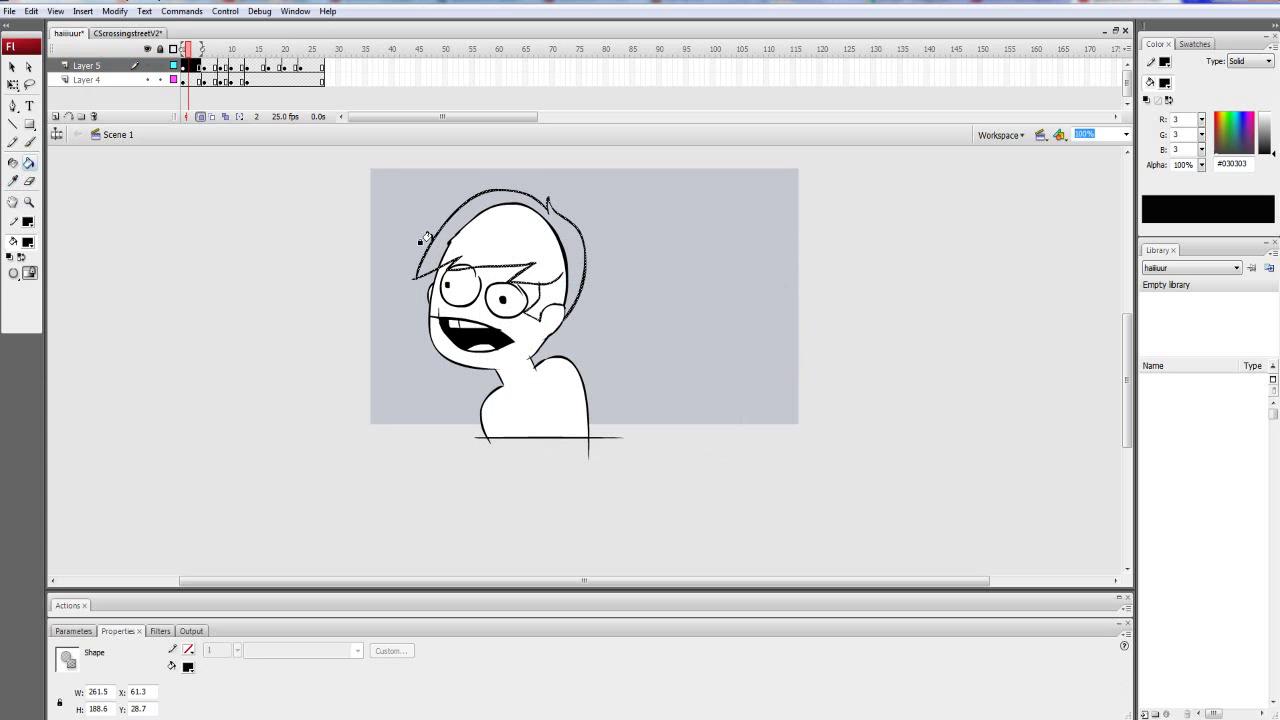
pyautogui.click(29, 245)
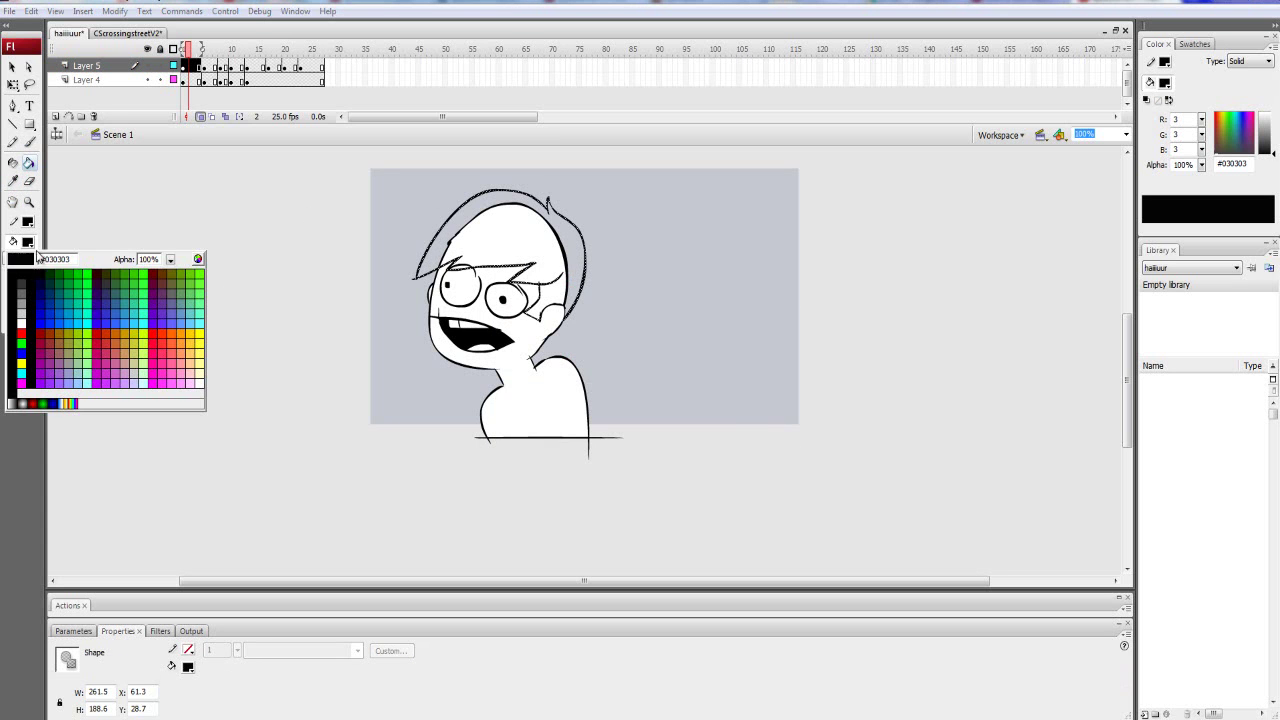
pyautogui.click(18, 386)
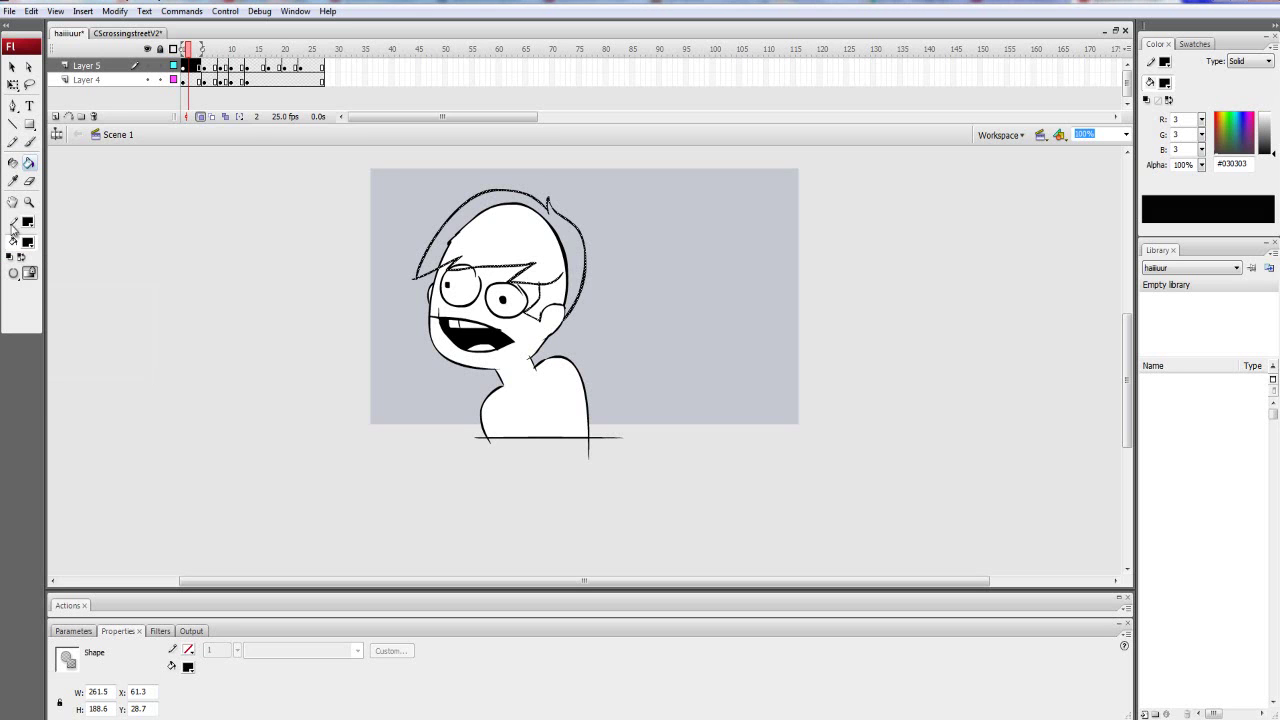
pyautogui.click(33, 142)
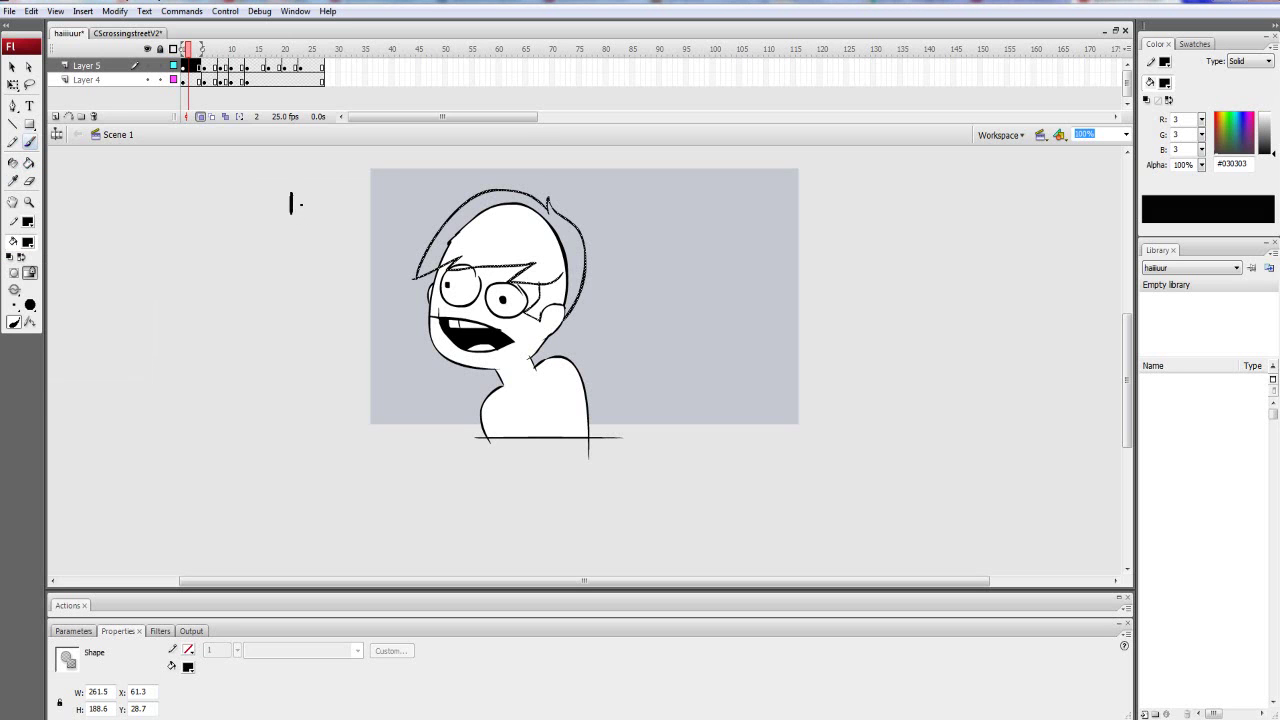
pyautogui.click(13, 181)
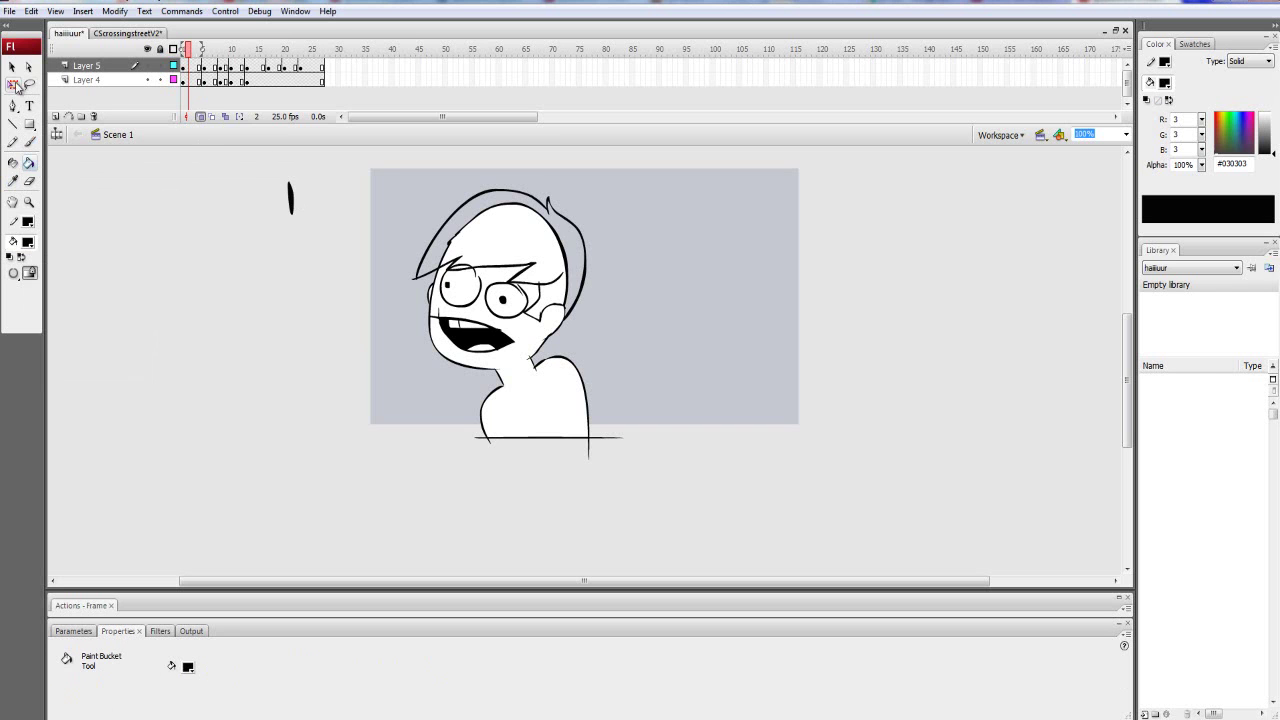
pyautogui.click(14, 85)
pyautogui.moveTo(272, 243); pyautogui.dragTo(312, 152)
pyautogui.press('Delete')
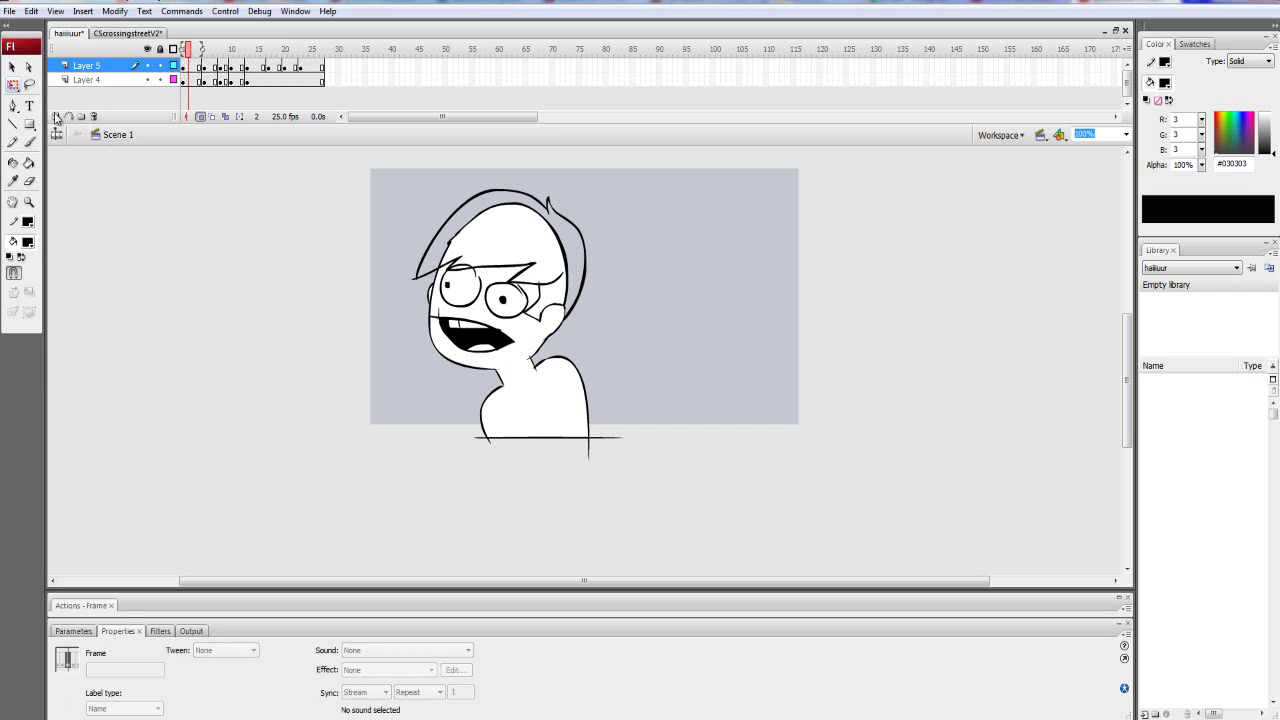
# Add a new layer above Layer 5 and paint a short vertical brush mark on it beside the stage.
pyautogui.click(29, 142)
pyautogui.click(56, 116)
pyautogui.moveTo(306, 214); pyautogui.dragTo(307, 232)
# Select the hair outline in frame 6 of Layer 5 and recolour it to near-black #030303.
pyautogui.press('q')
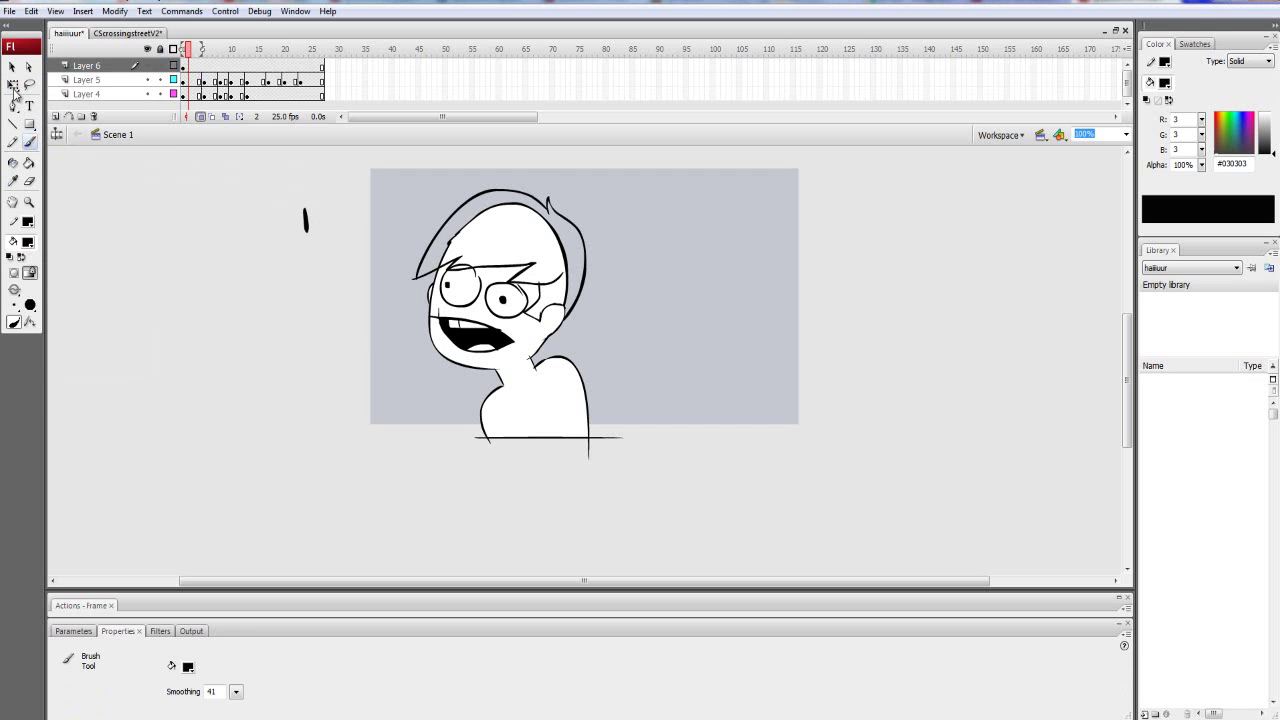
pyautogui.click(430, 255)
pyautogui.click(187, 82)
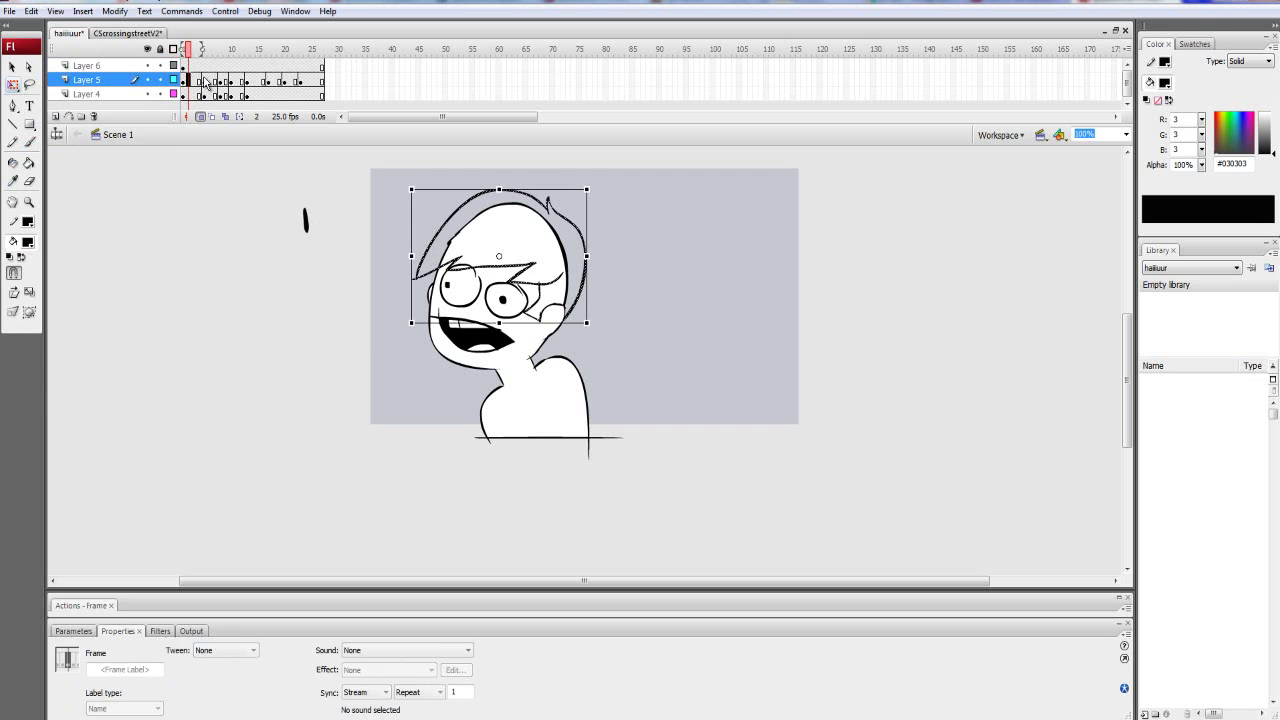
pyautogui.click(209, 81)
pyautogui.click(32, 225)
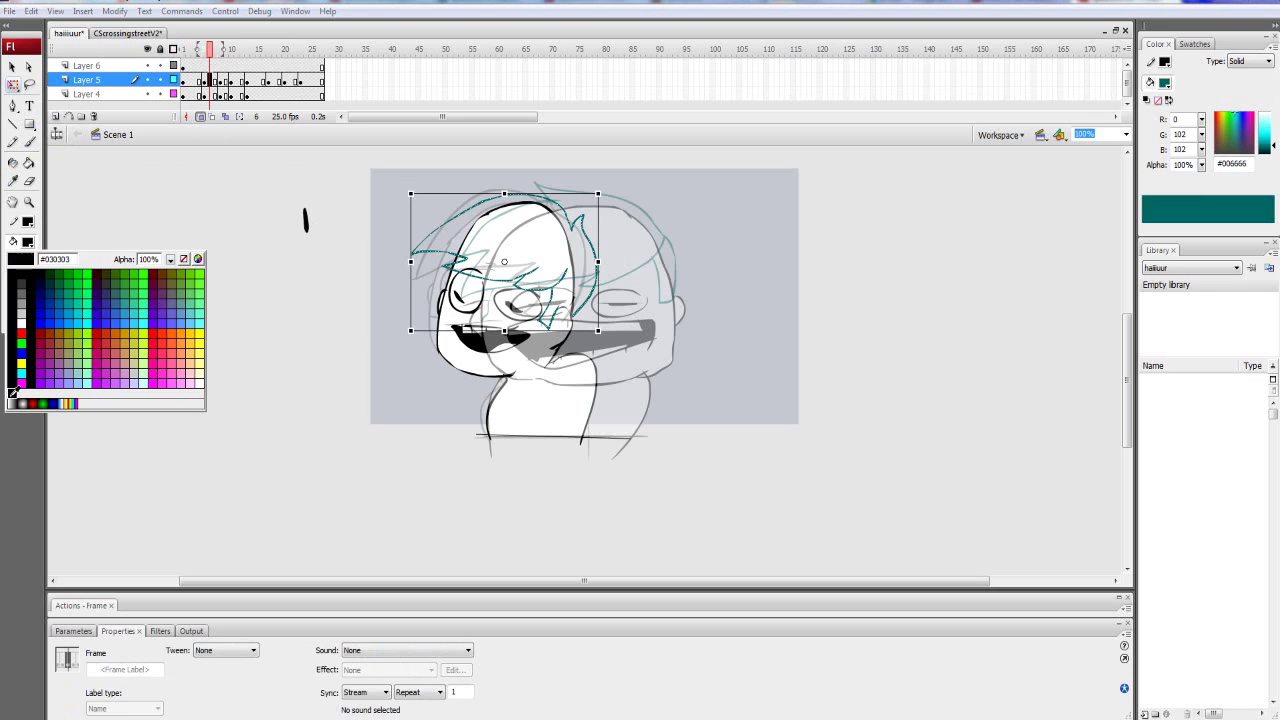
pyautogui.click(17, 397)
# Recolour the teal hair outlines in frames 9 and 10 of Layer 5 to near-black #030303.
pyautogui.click(226, 80)
pyautogui.click(28, 242)
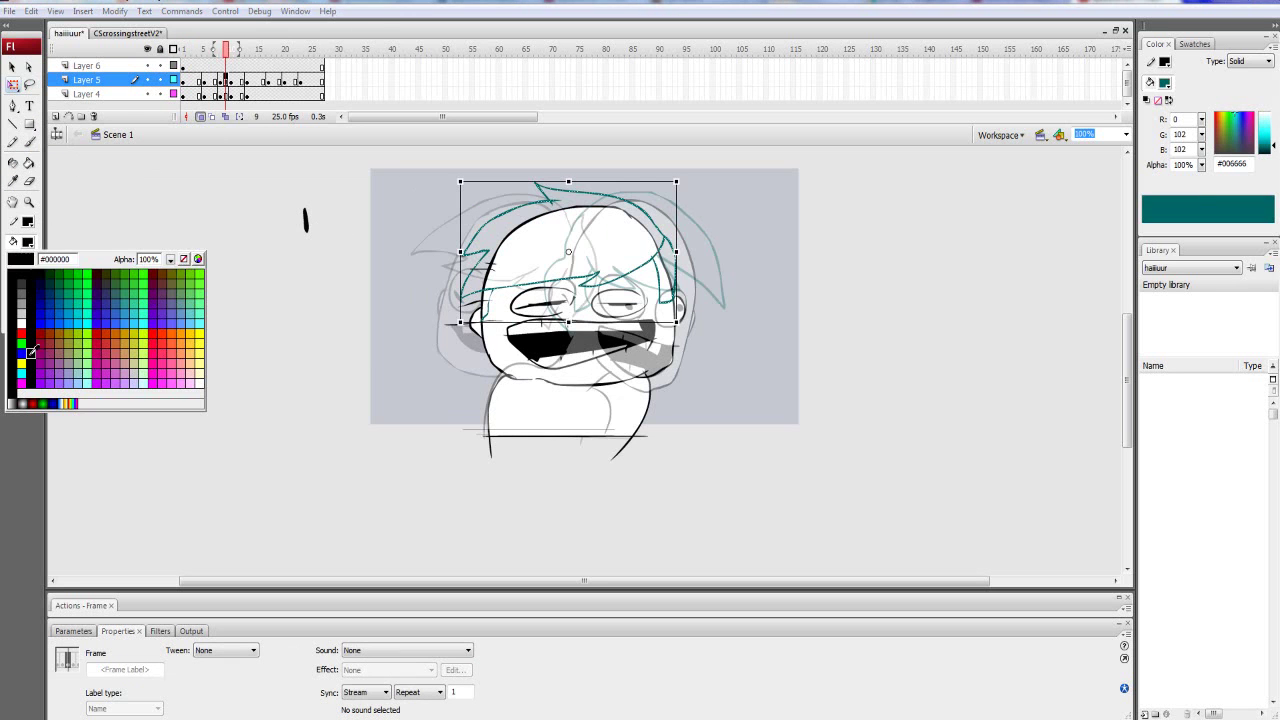
pyautogui.click(12, 392)
pyautogui.click(231, 80)
pyautogui.click(28, 242)
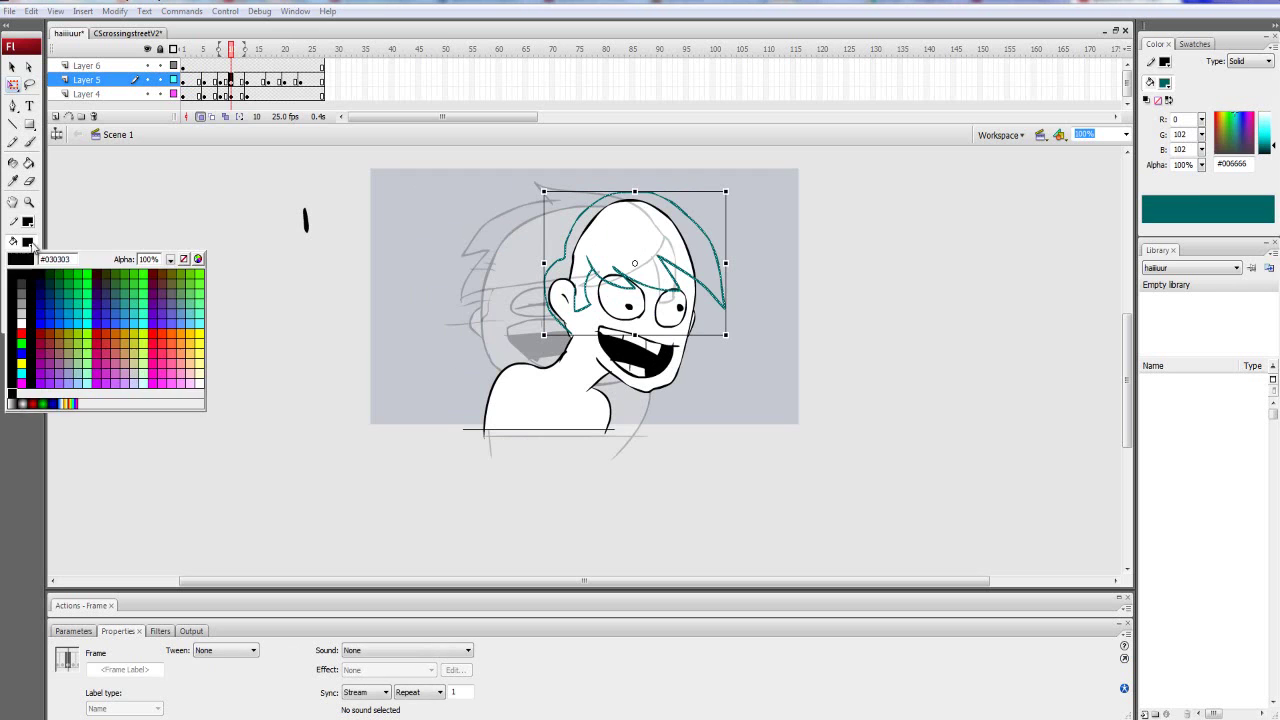
pyautogui.click(12, 392)
# Recolour the hair outlines in frame 14 and the following keyframe of Layer 5 to near-black #030303.
pyautogui.click(252, 80)
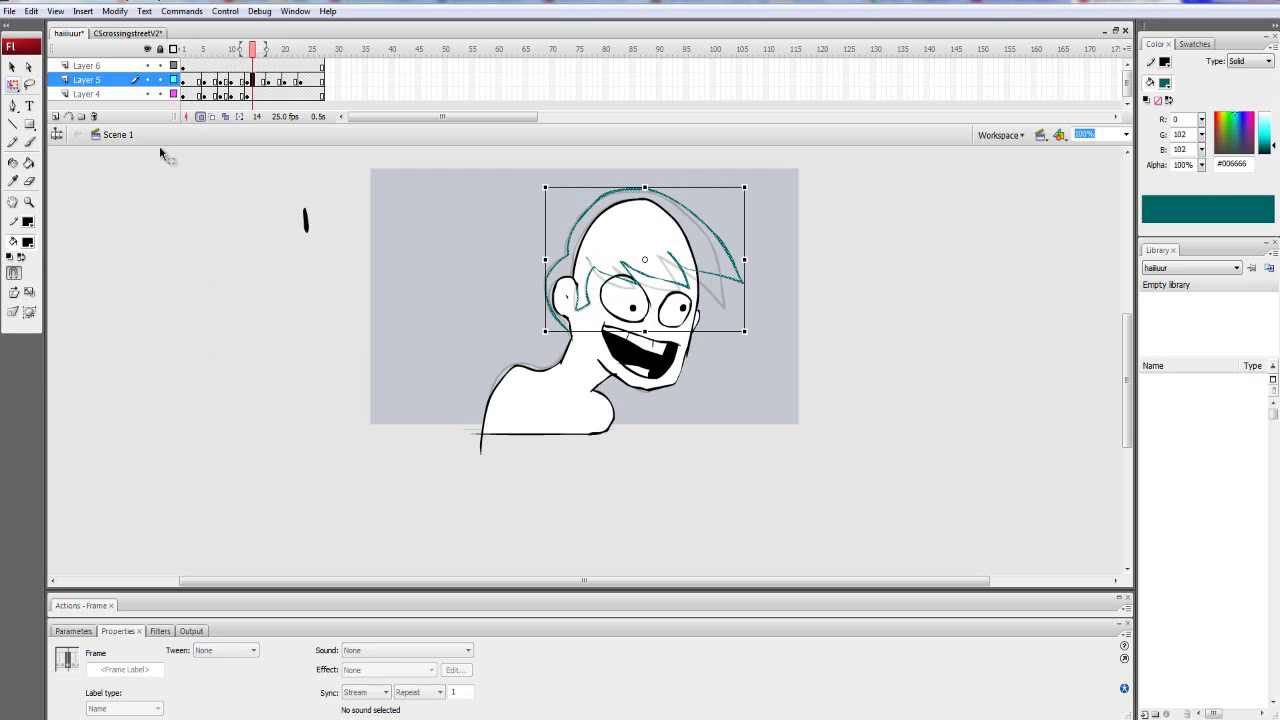
pyautogui.click(28, 242)
pyautogui.click(12, 392)
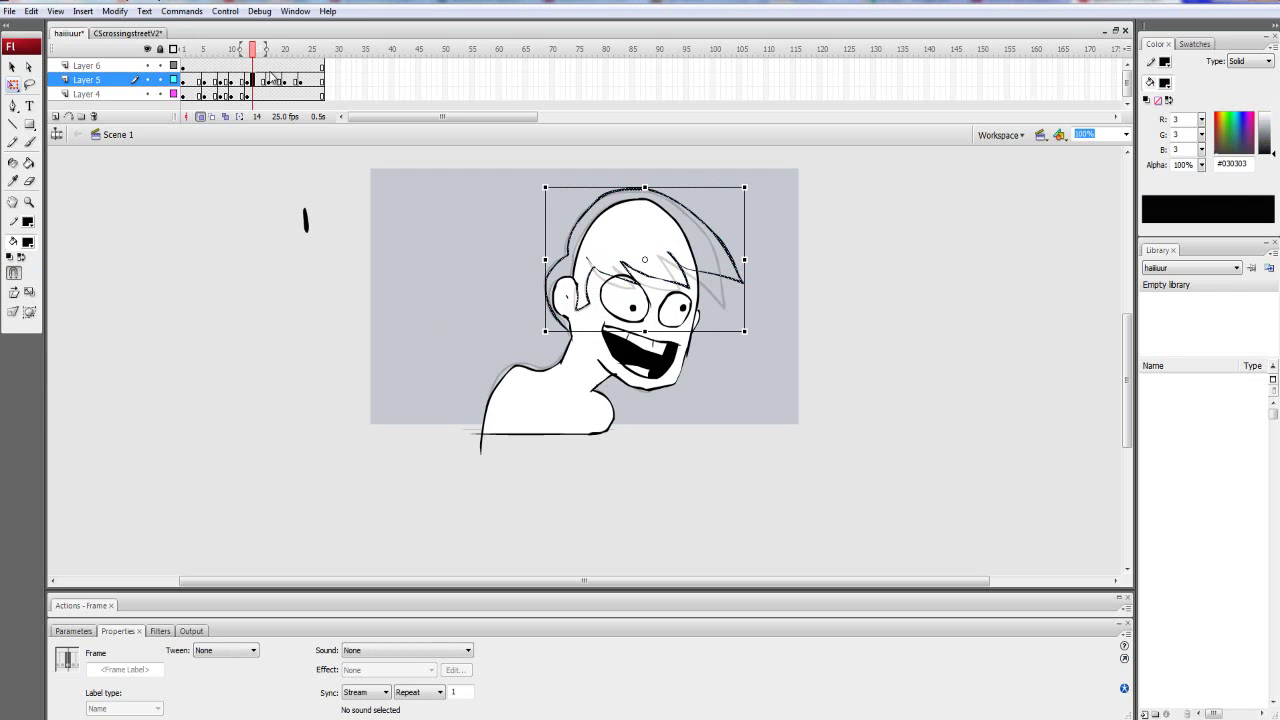
pyautogui.click(273, 80)
pyautogui.click(28, 242)
pyautogui.click(12, 392)
# Recolour the remaining teal hair outlines in frames 21 and 24 of Layer 5 to near-black #030303.
pyautogui.click(288, 82)
pyautogui.click(290, 80)
pyautogui.click(28, 242)
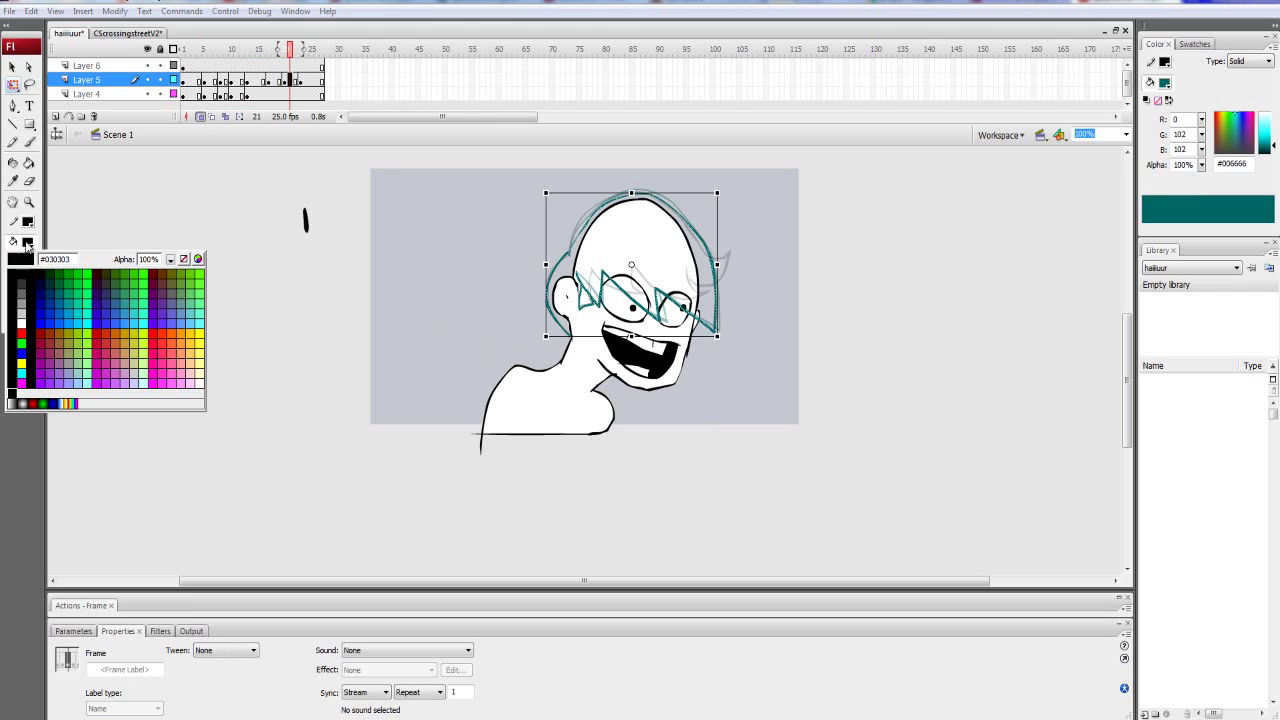
pyautogui.click(12, 392)
pyautogui.click(305, 80)
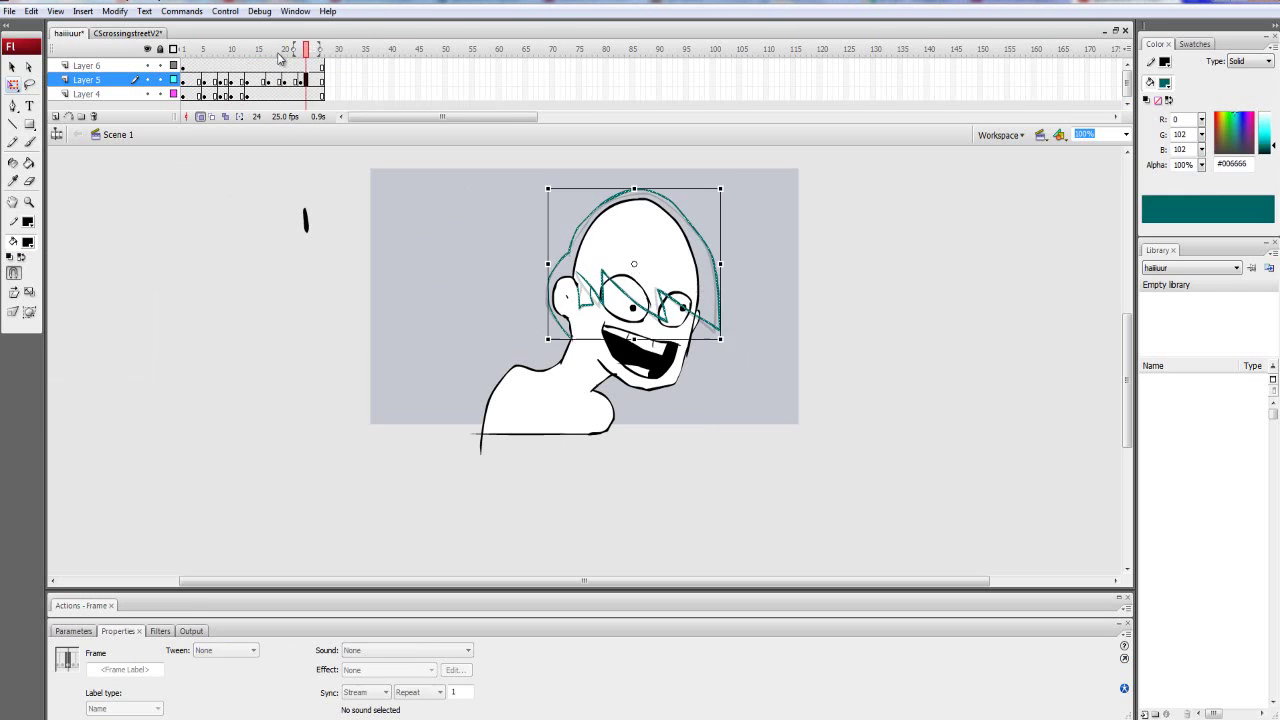
pyautogui.click(28, 243)
pyautogui.click(12, 392)
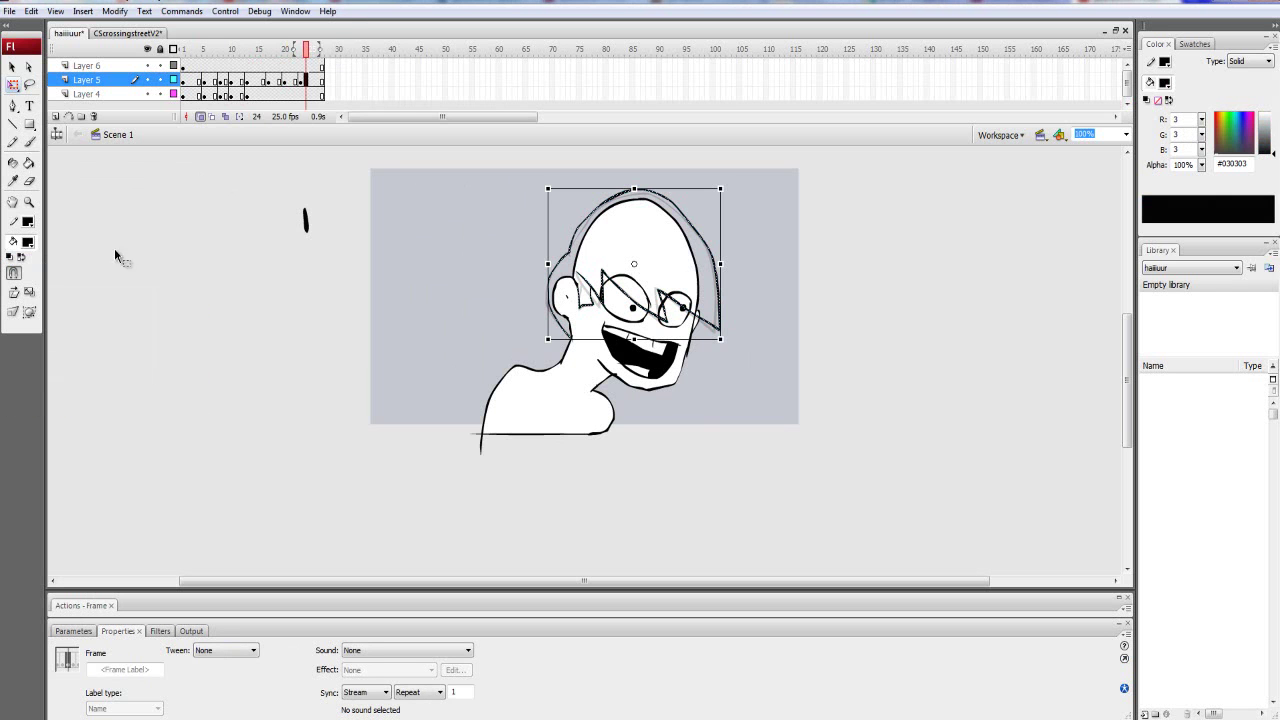
# Return to frame 1, turn off onion skinning and play back the whole recoloured animation.
pyautogui.moveTo(309, 46); pyautogui.dragTo(183, 48)
pyautogui.click(201, 117)
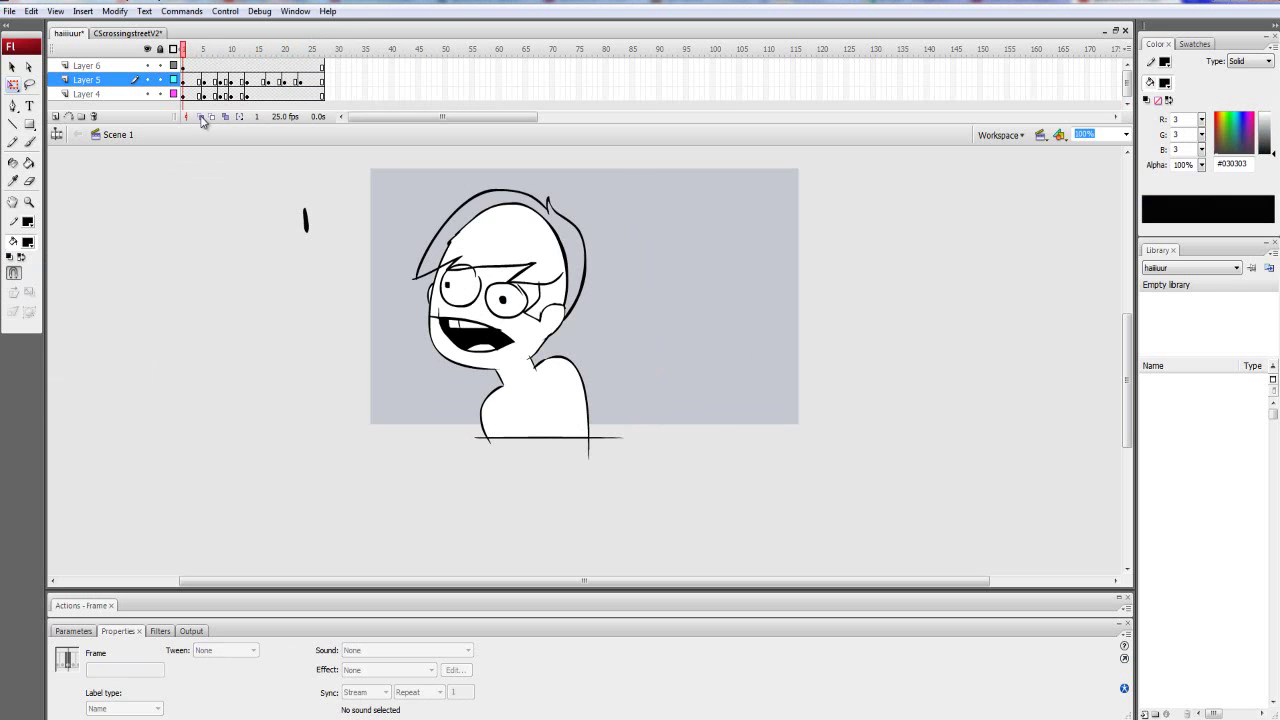
pyautogui.press('Return')
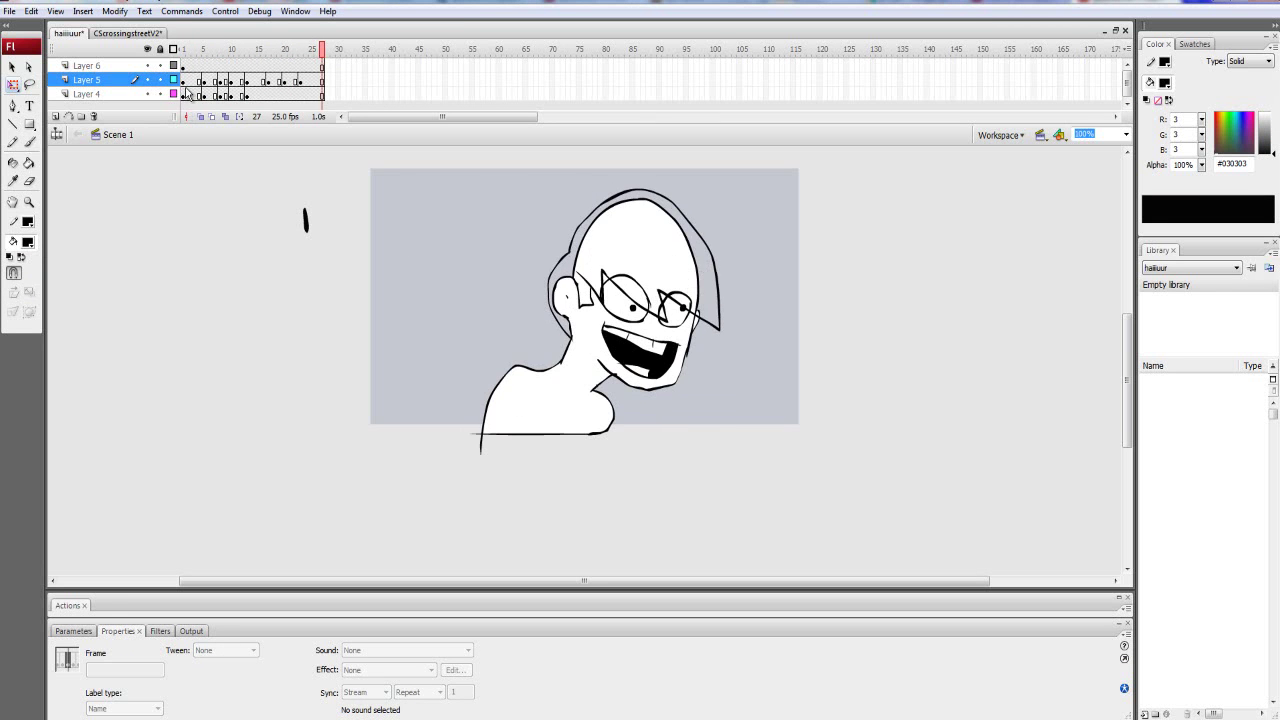
# Convert the frame 2 artwork on Layers 5 and 4 into one graphic symbol and break it apart into a single shape.
pyautogui.click(184, 80)
pyautogui.press('Return')
pyautogui.click(189, 94)
pyautogui.click(188, 80)
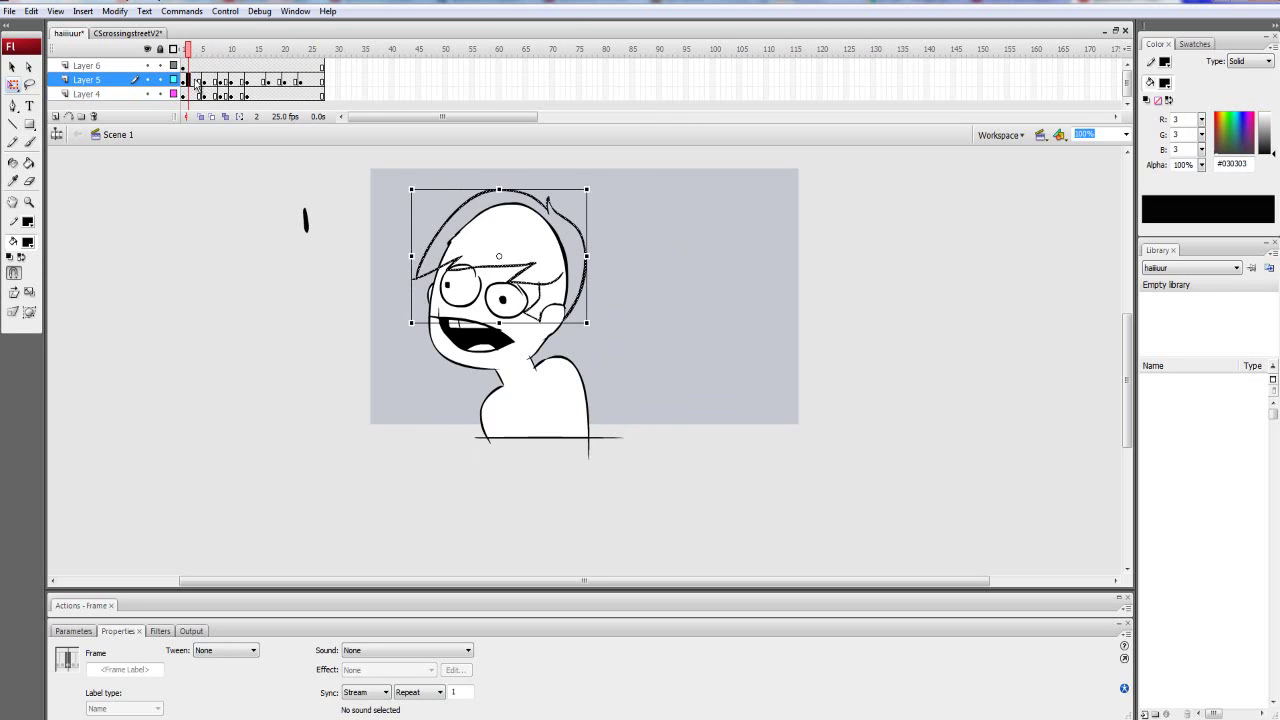
pyautogui.keyDown('shift'); pyautogui.click(192, 95); pyautogui.keyUp('shift')
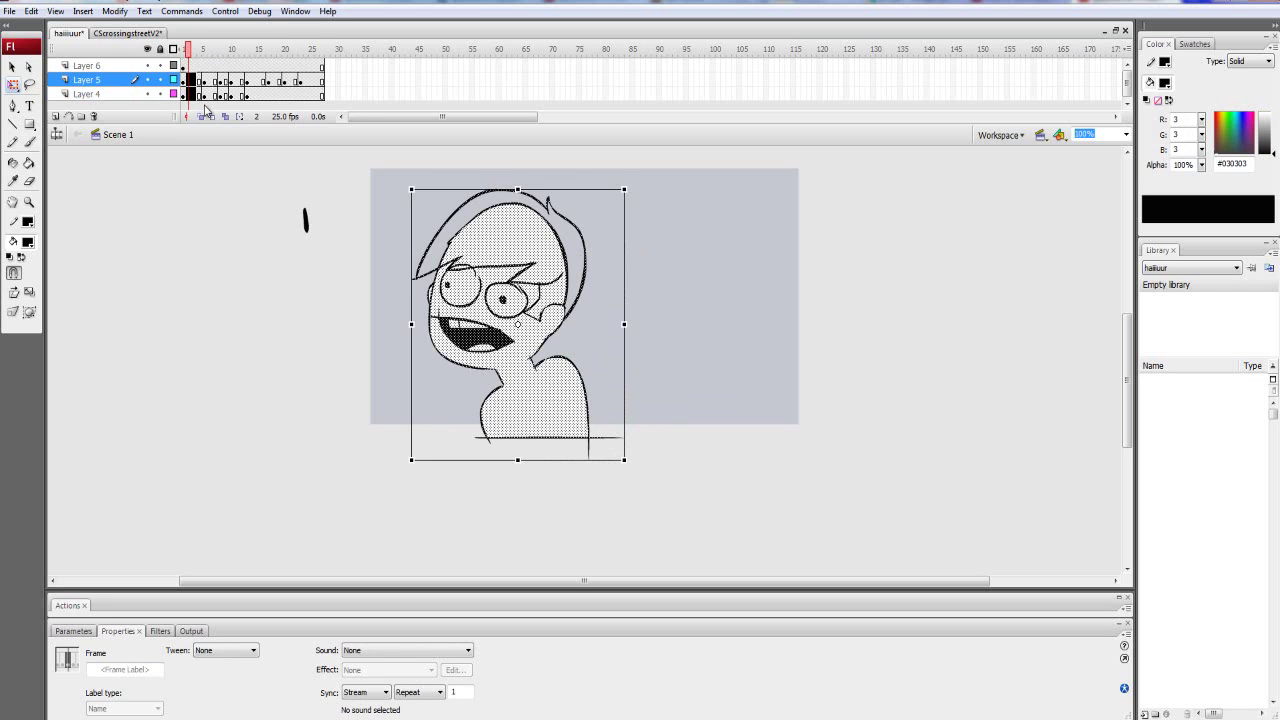
pyautogui.press('F8')
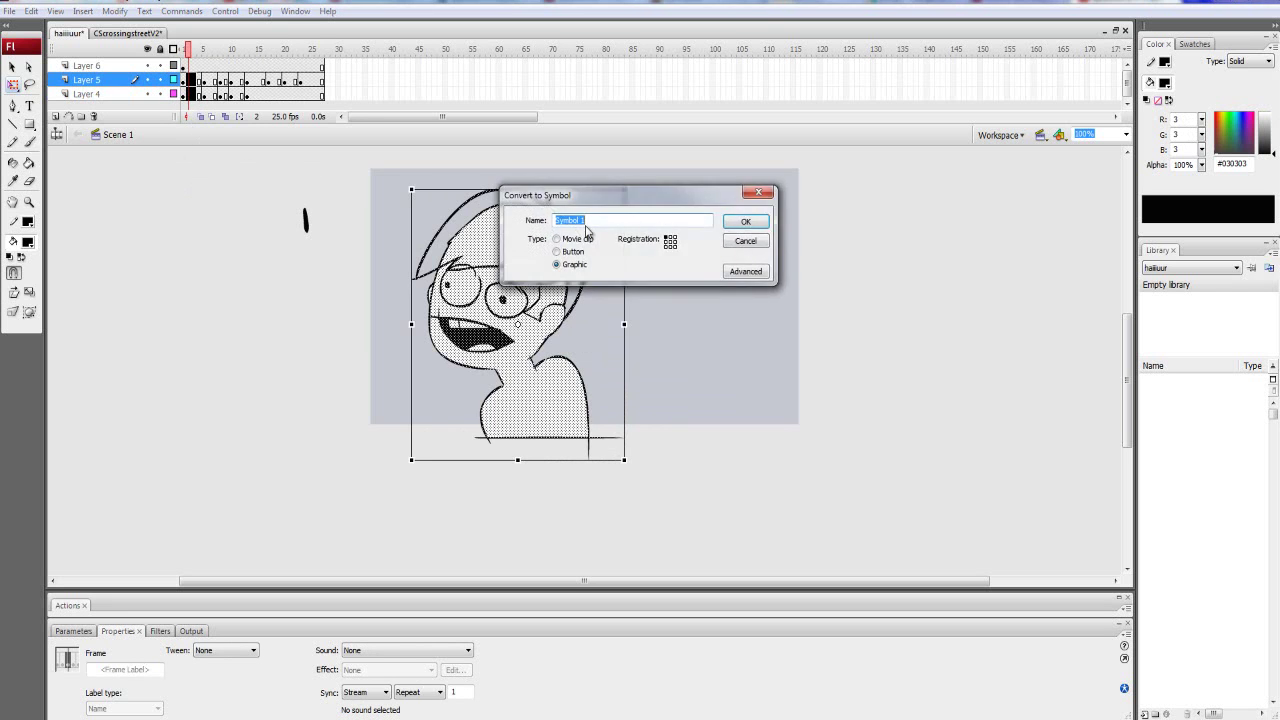
pyautogui.click(740, 219)
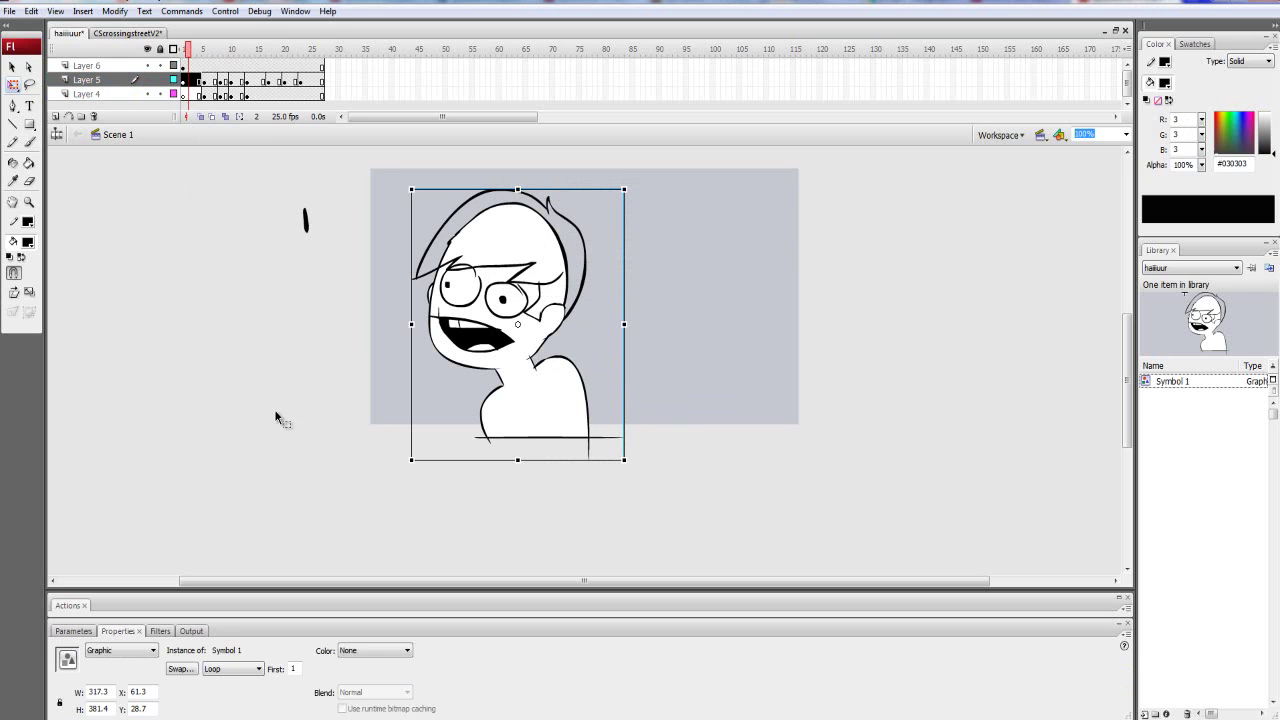
pyautogui.hotkey('ctrl', 'b')
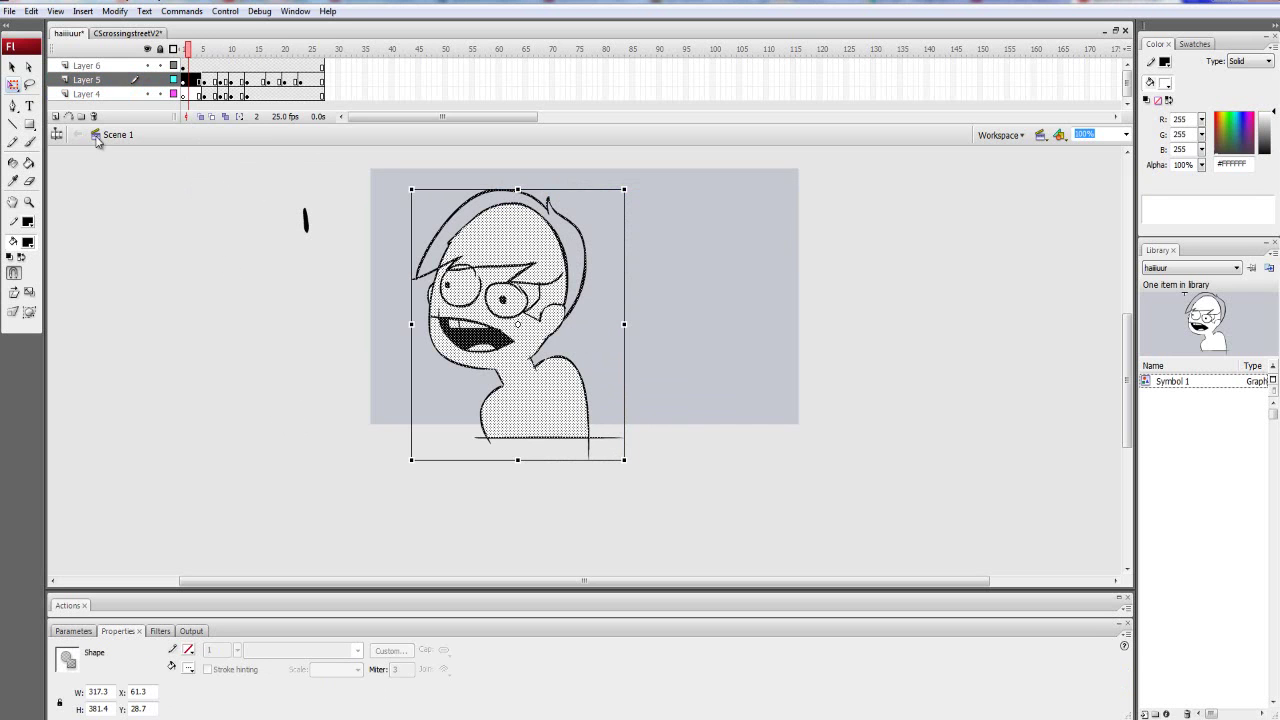
# Fill the hair with white (#FFFFFF) in the first drawing, covering the head outline inside it.
pyautogui.click(234, 294)
pyautogui.click(12, 182)
pyautogui.click(492, 226)
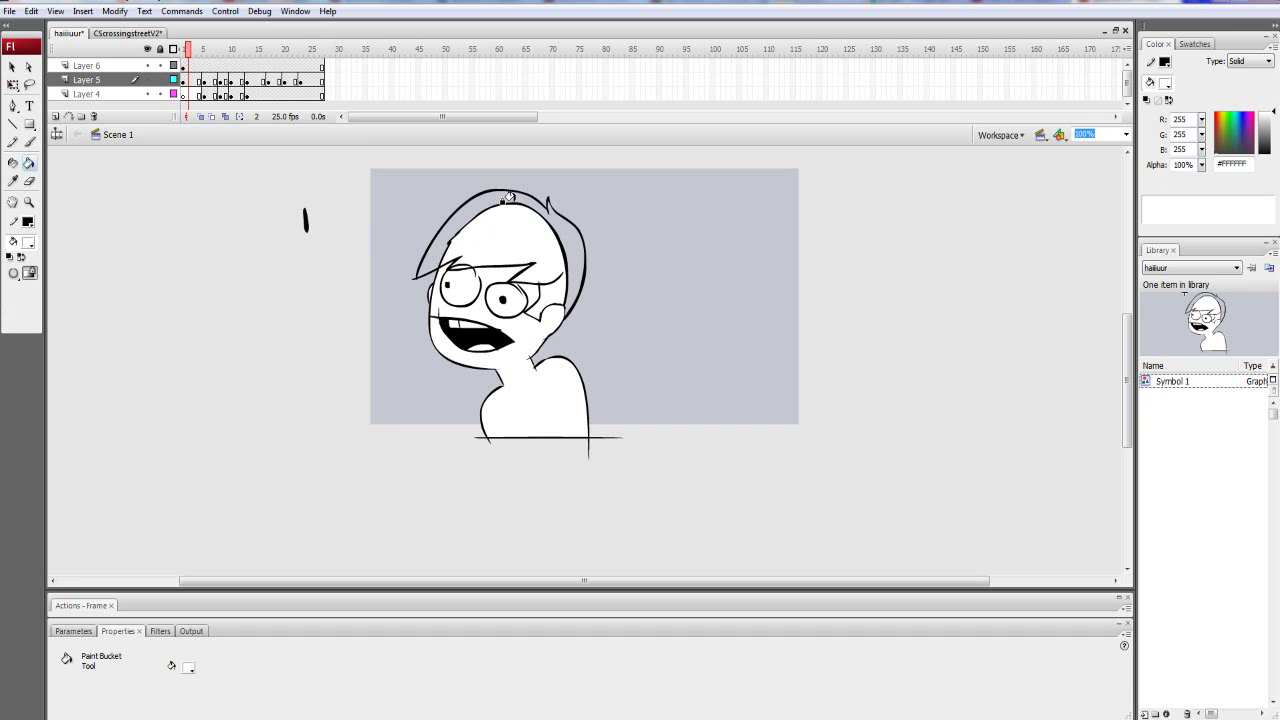
pyautogui.click(503, 203)
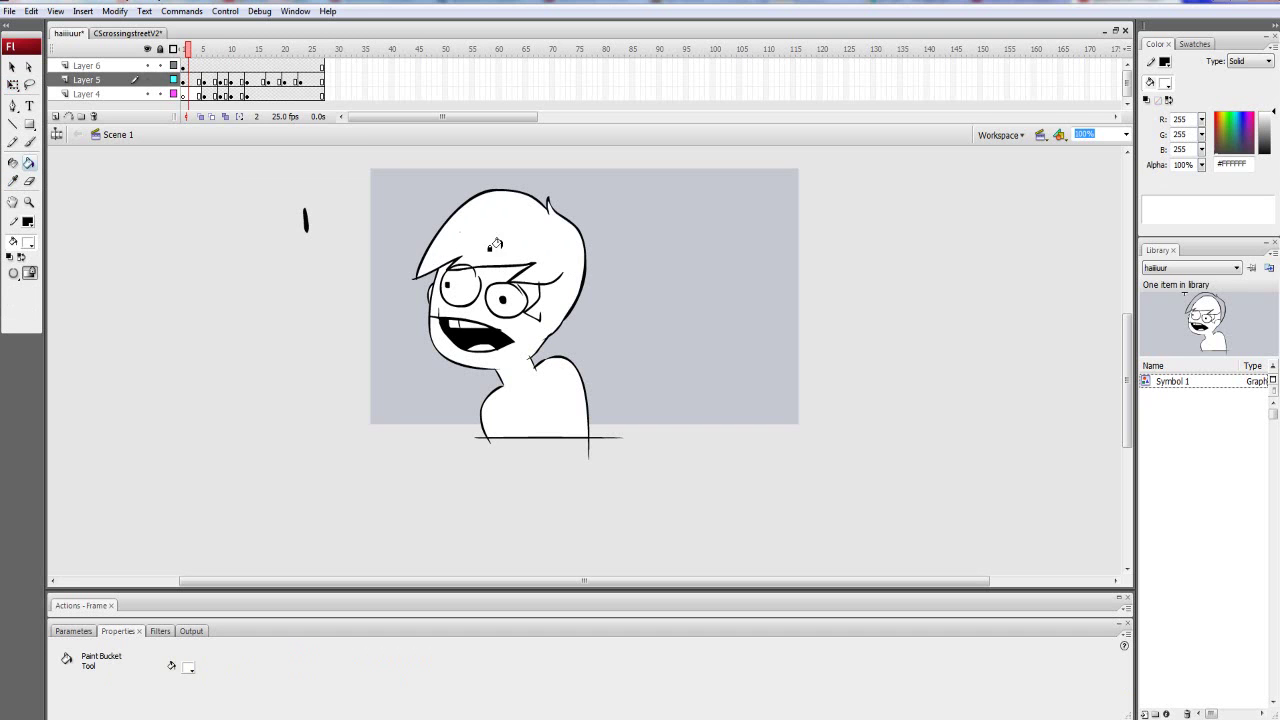
# Convert the frame 7 artwork on Layers 5 and 4 into one graphic symbol and break it apart.
pyautogui.click(205, 81)
pyautogui.moveTo(215, 81); pyautogui.dragTo(216, 95)
pyautogui.press('F8')
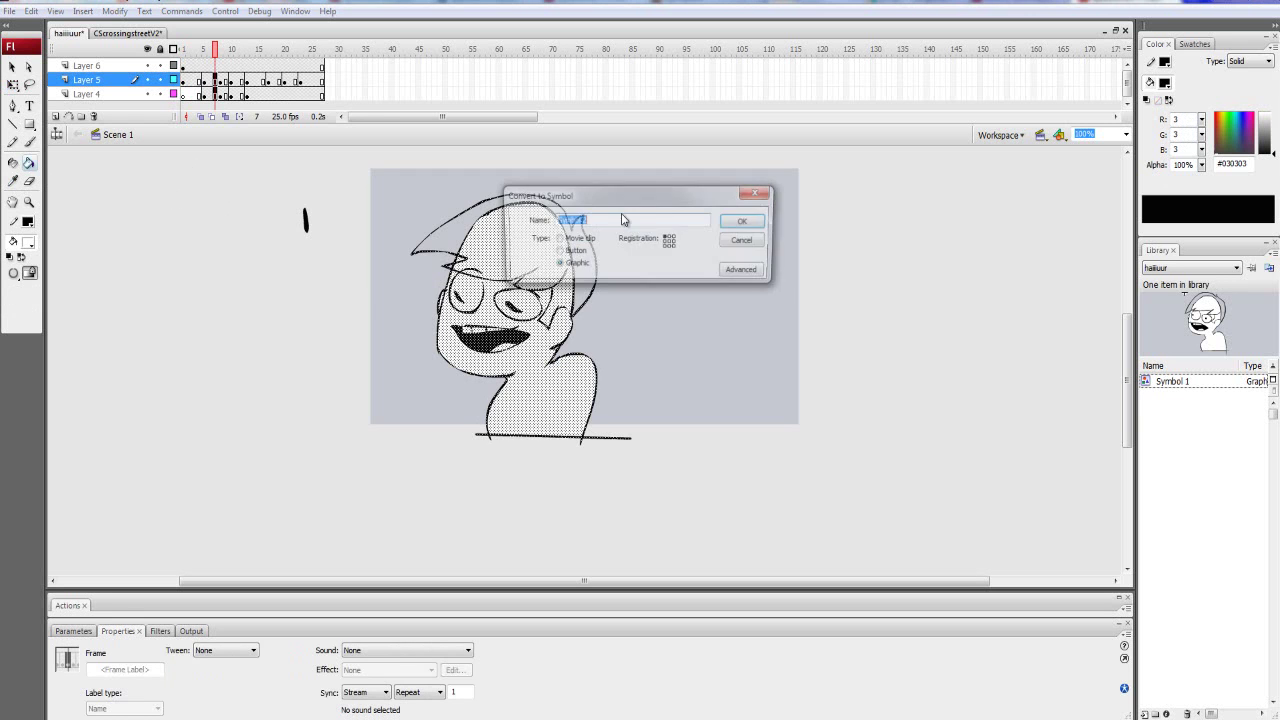
pyautogui.click(760, 219)
pyautogui.hotkey('ctrl', 'b')
# Fill the whole hair area and the head outline inside it with white in frame 7.
pyautogui.click(13, 72)
pyautogui.click(161, 273)
pyautogui.click(29, 164)
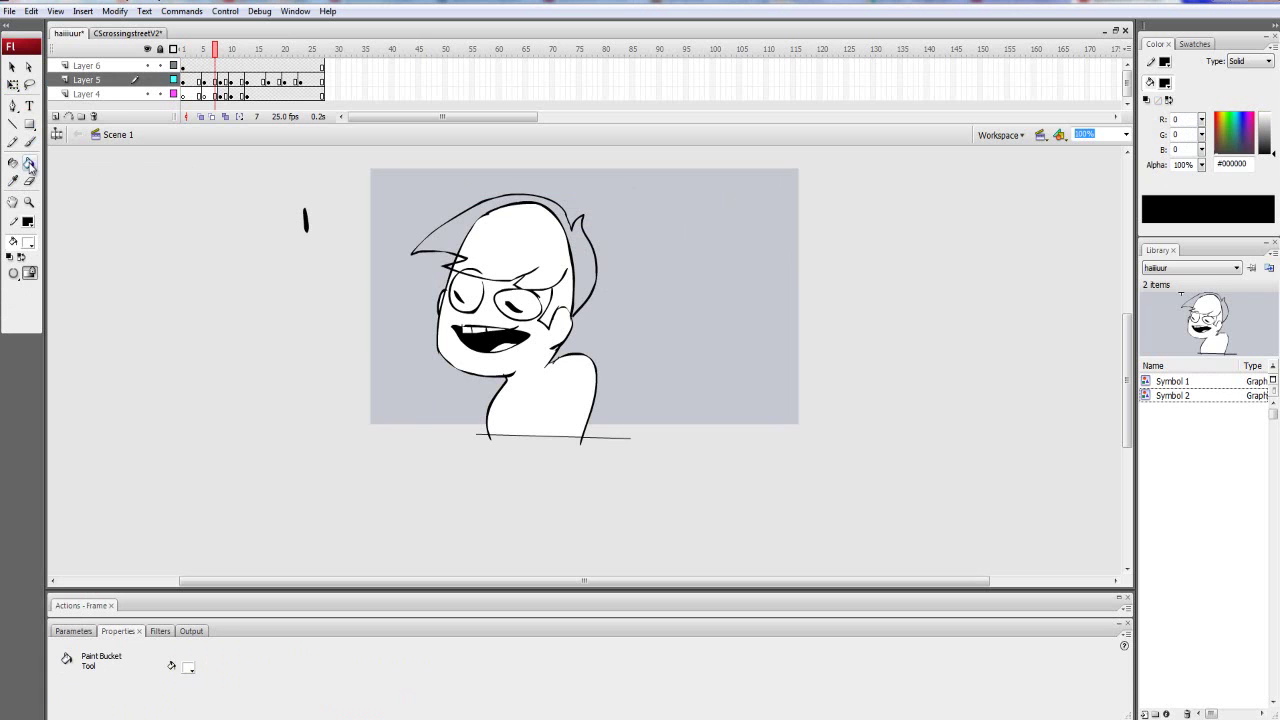
pyautogui.click(458, 236)
pyautogui.click(477, 215)
pyautogui.click(29, 141)
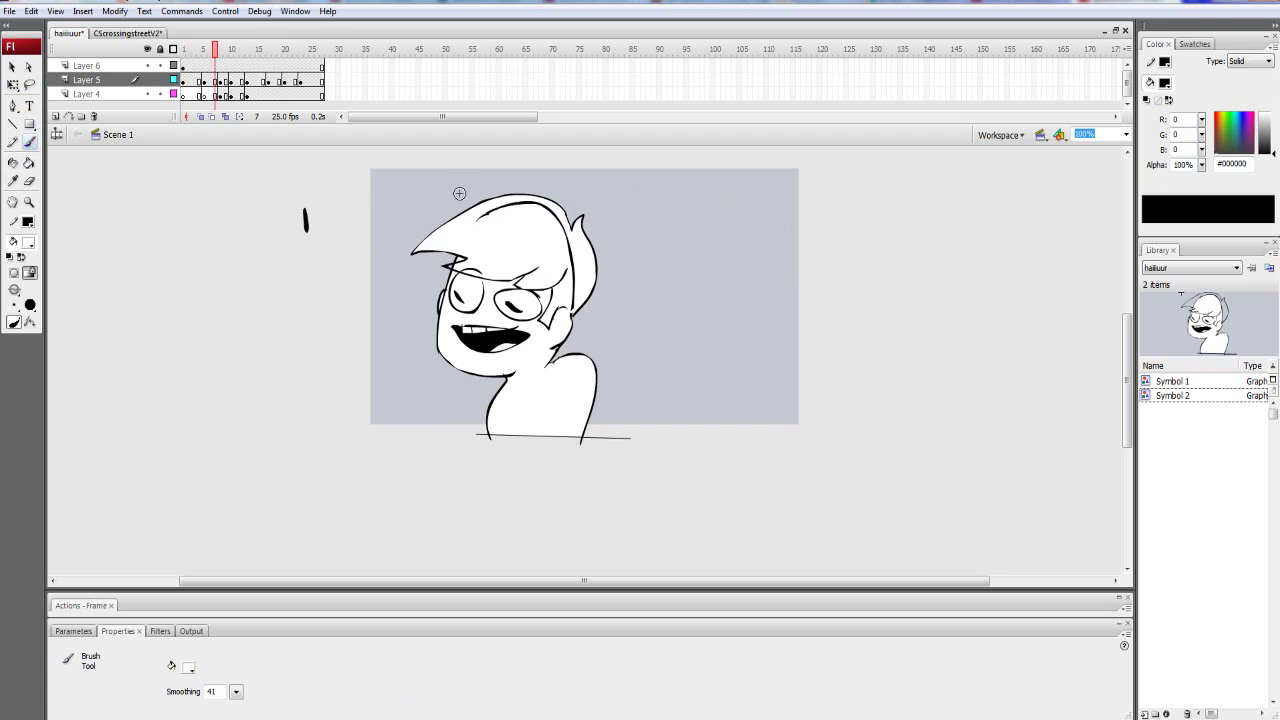
pyautogui.click(29, 163)
pyautogui.click(565, 250)
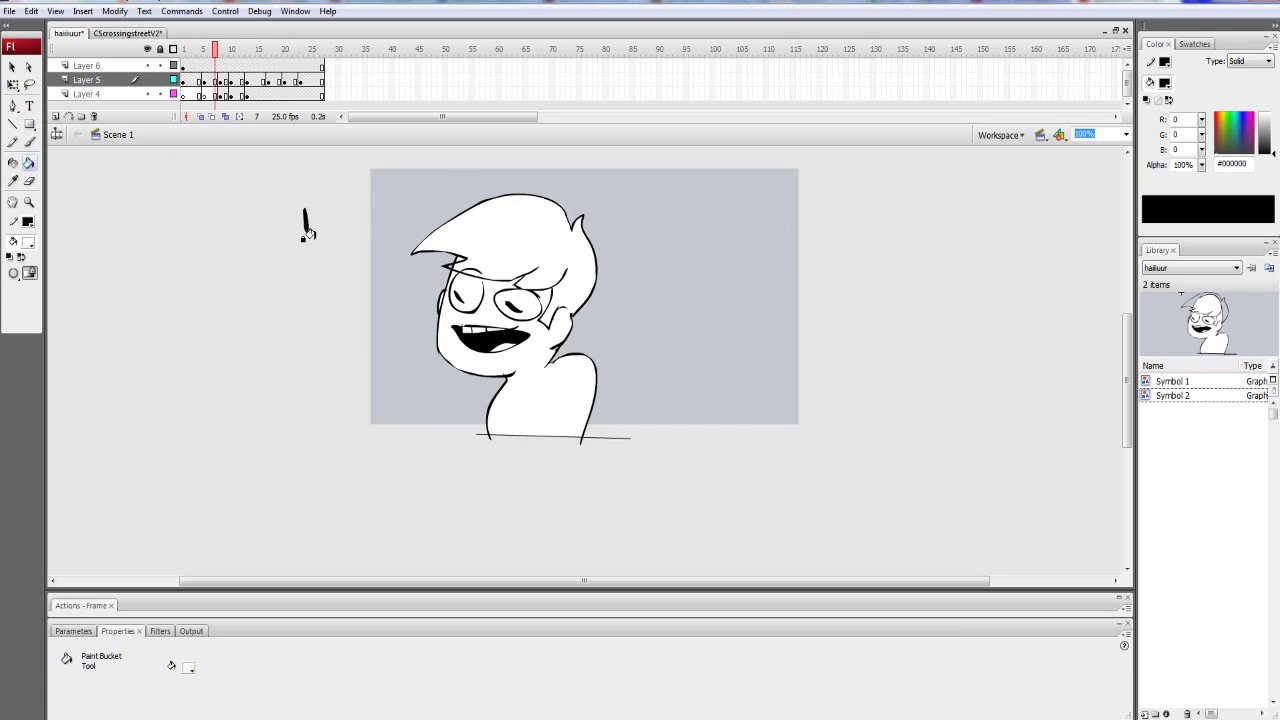
# Convert the frame 8 artwork on Layers 5 and 4 into one graphic symbol and break it apart.
pyautogui.moveTo(219, 81); pyautogui.dragTo(221, 94)
pyautogui.press('F8')
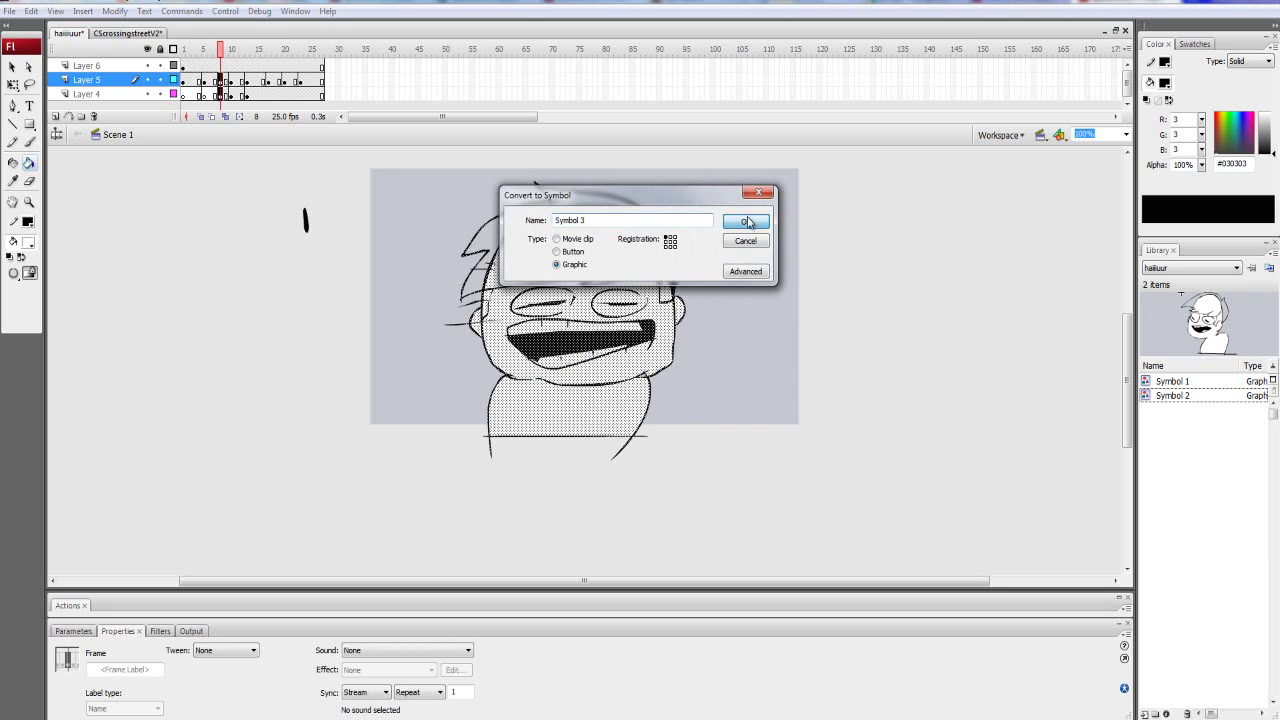
pyautogui.click(742, 222)
pyautogui.hotkey('ctrl', 'b')
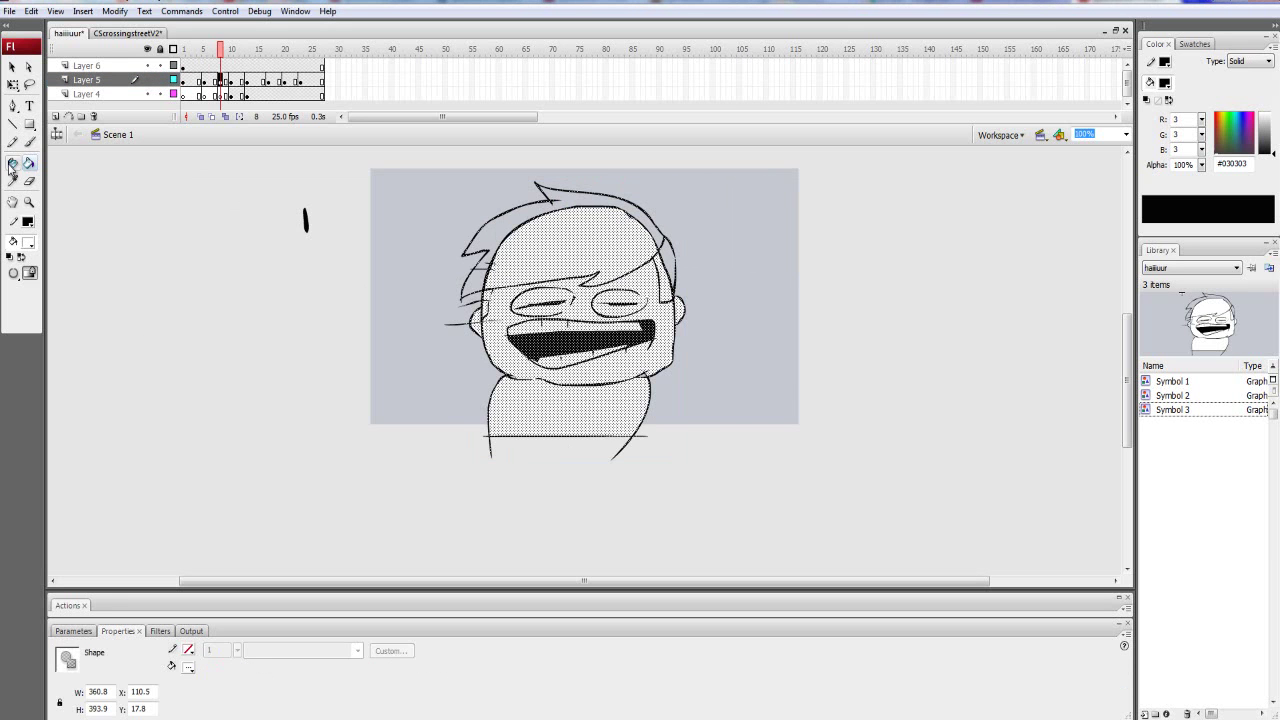
# Fill the fringe and crown of the hair with white in frame 8, undoing the extra fill near the ear-side strand.
pyautogui.click(13, 85)
pyautogui.click(249, 328)
pyautogui.click(29, 162)
pyautogui.click(481, 273)
pyautogui.click(489, 258)
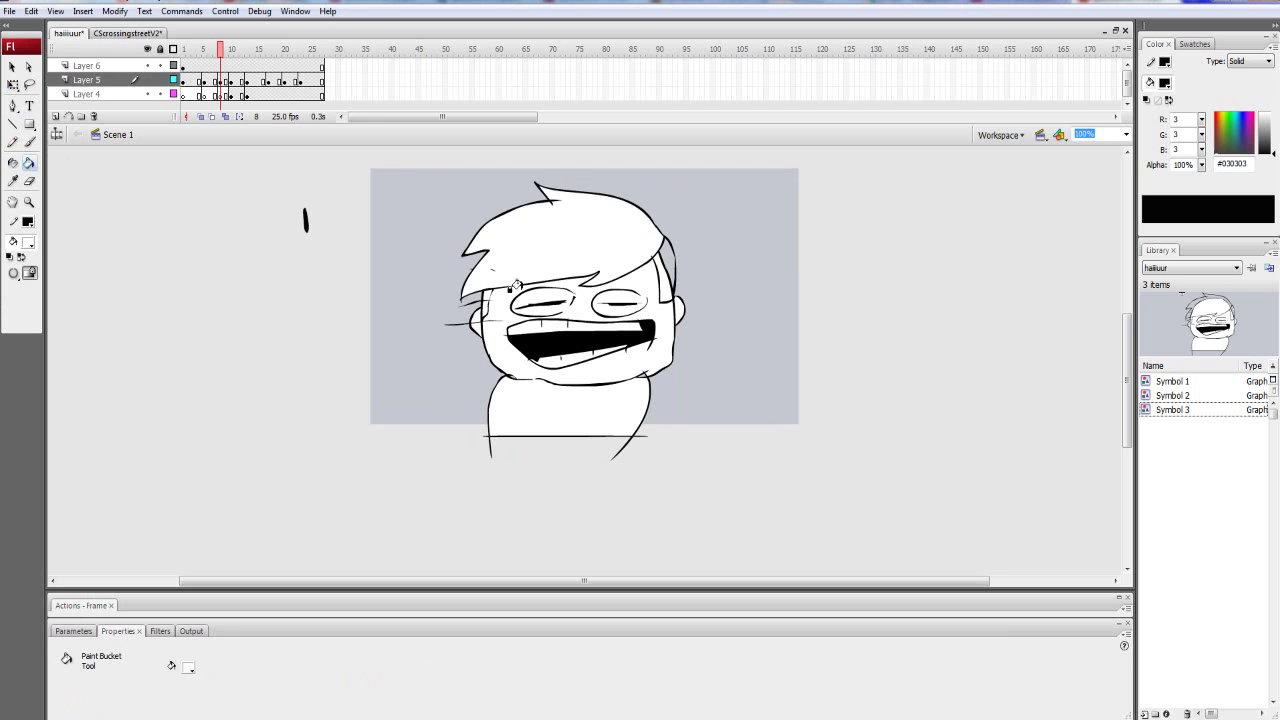
pyautogui.click(647, 265)
pyautogui.hotkey('ctrl', 'z')
# Select the frame 11 artwork on Layers 5 and 4 and open the symbol conversion for it.
pyautogui.moveTo(235, 82); pyautogui.dragTo(238, 95)
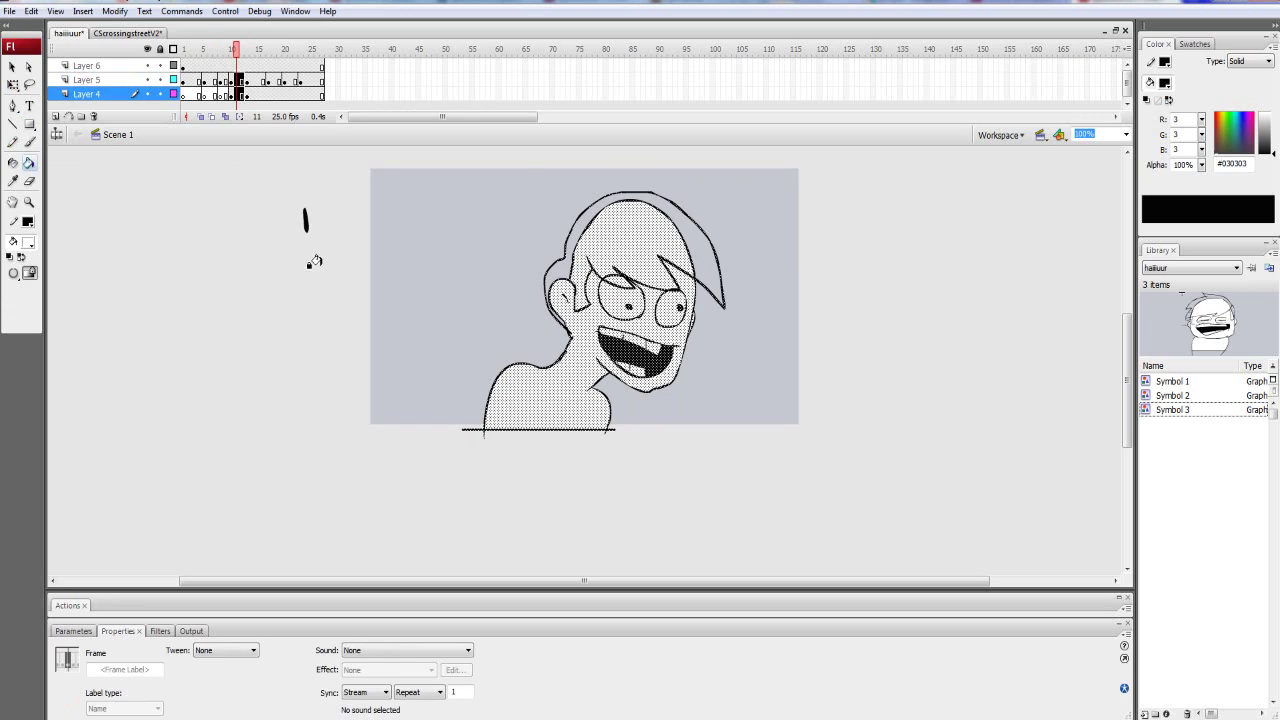
pyautogui.press('F8')
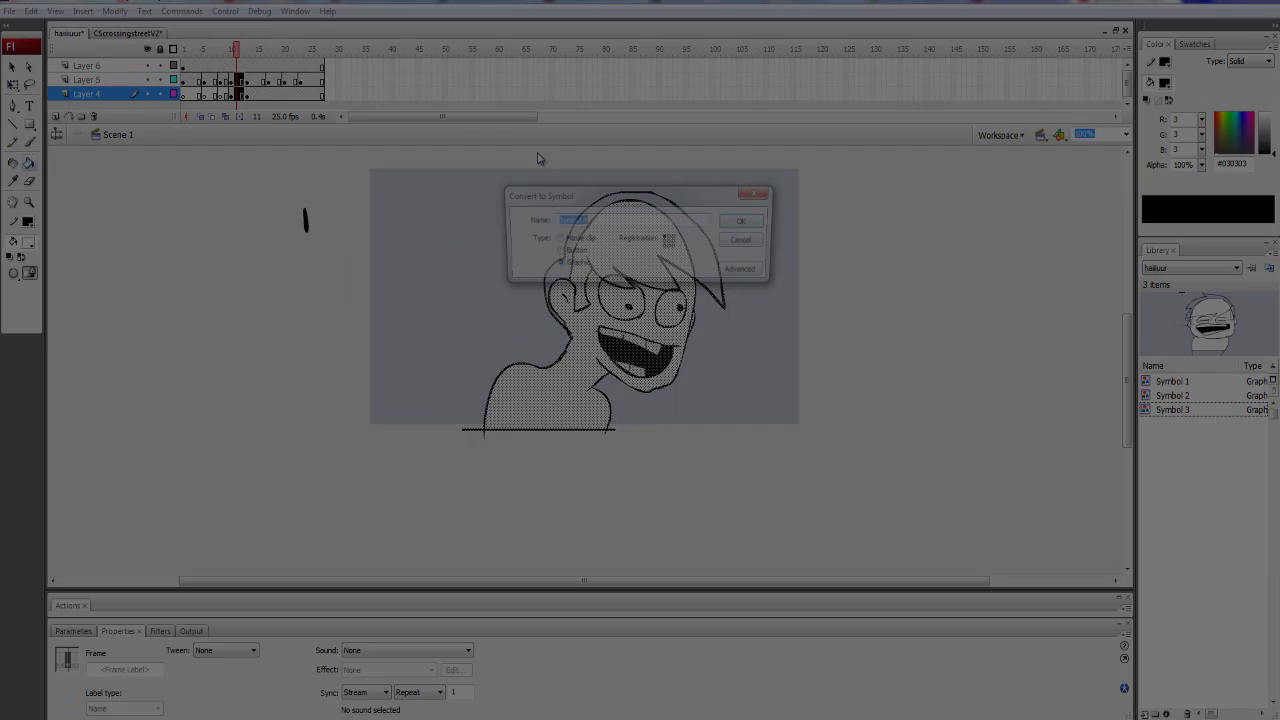
# Undo the brush stroke at the neck in frame 1 and play back the animation with the filled hair.
pyautogui.moveTo(542, 318)
pyautogui.mouseDown()
pyautogui.moveTo(534, 348)
pyautogui.moveTo(549, 340)
pyautogui.mouseUp()
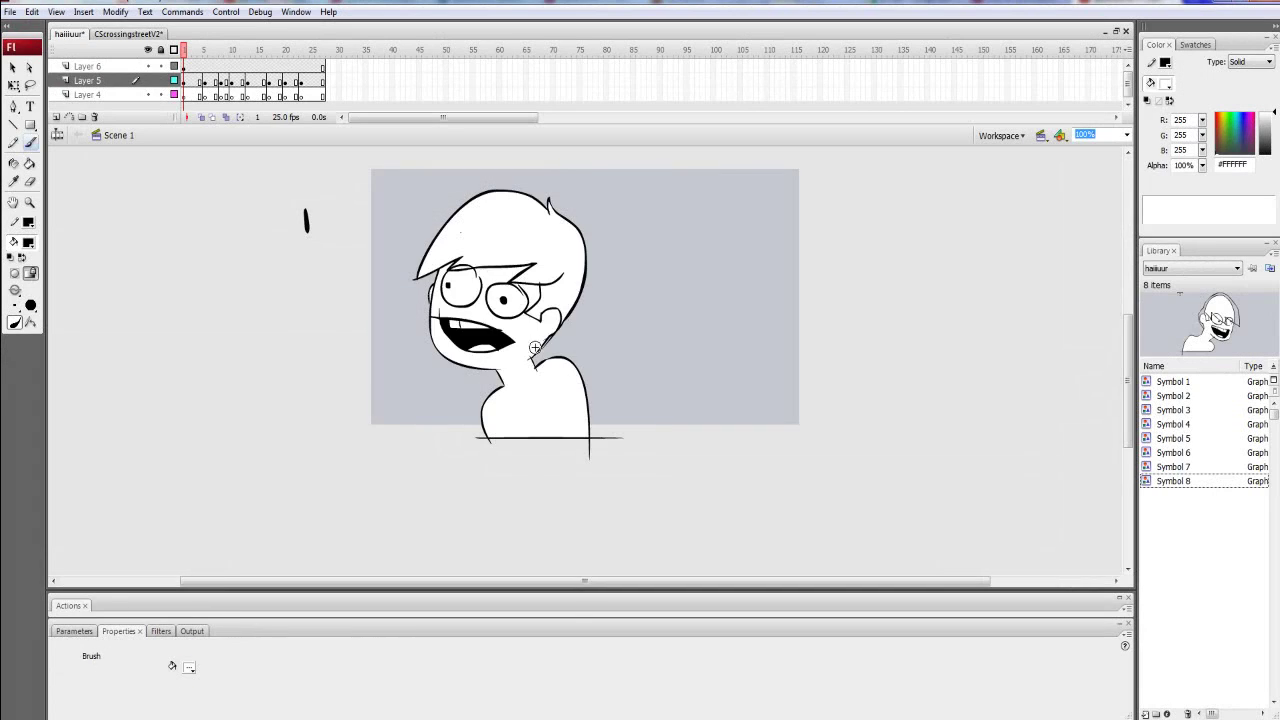
pyautogui.hotkey('ctrl', 'z')
pyautogui.click(210, 81)
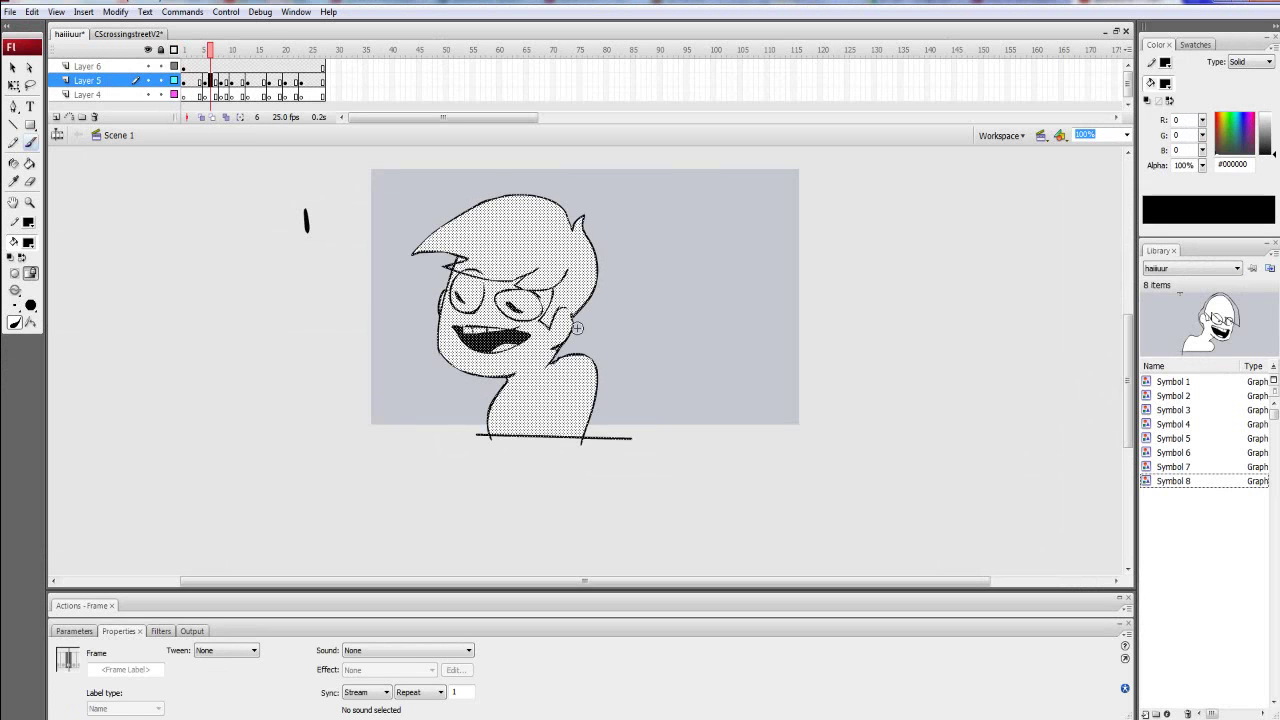
pyautogui.press('Return')
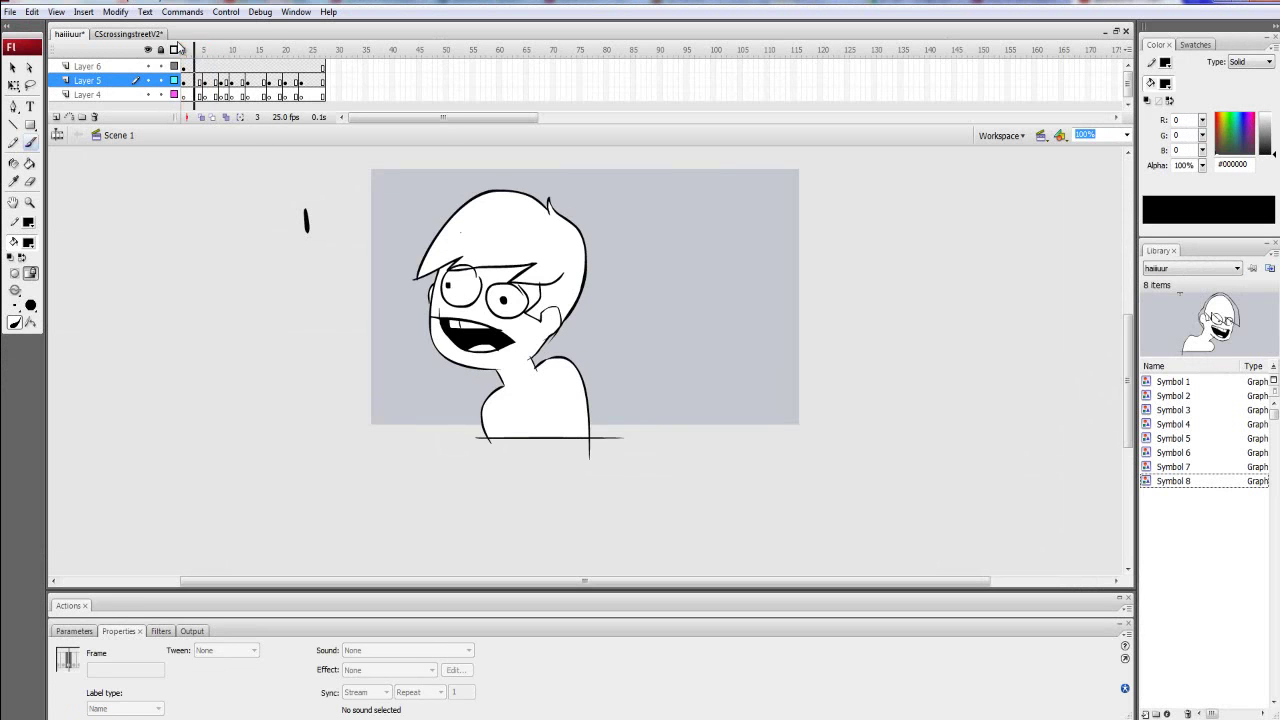
pyautogui.click(193, 70)
pyautogui.press('Return')
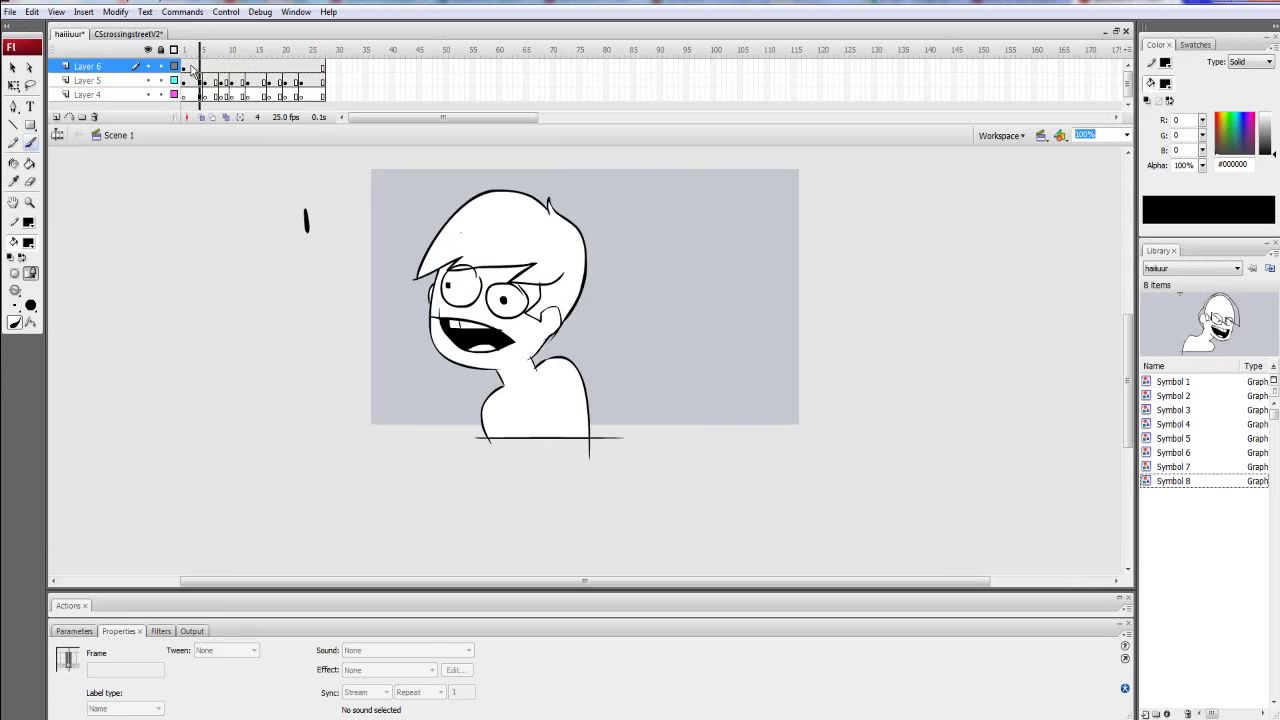
pyautogui.press('Return')
pyautogui.click(193, 70)
# Preview the animation as a published Flash movie and close the preview window.
pyautogui.click(10, 11)
pyautogui.moveTo(70, 311)
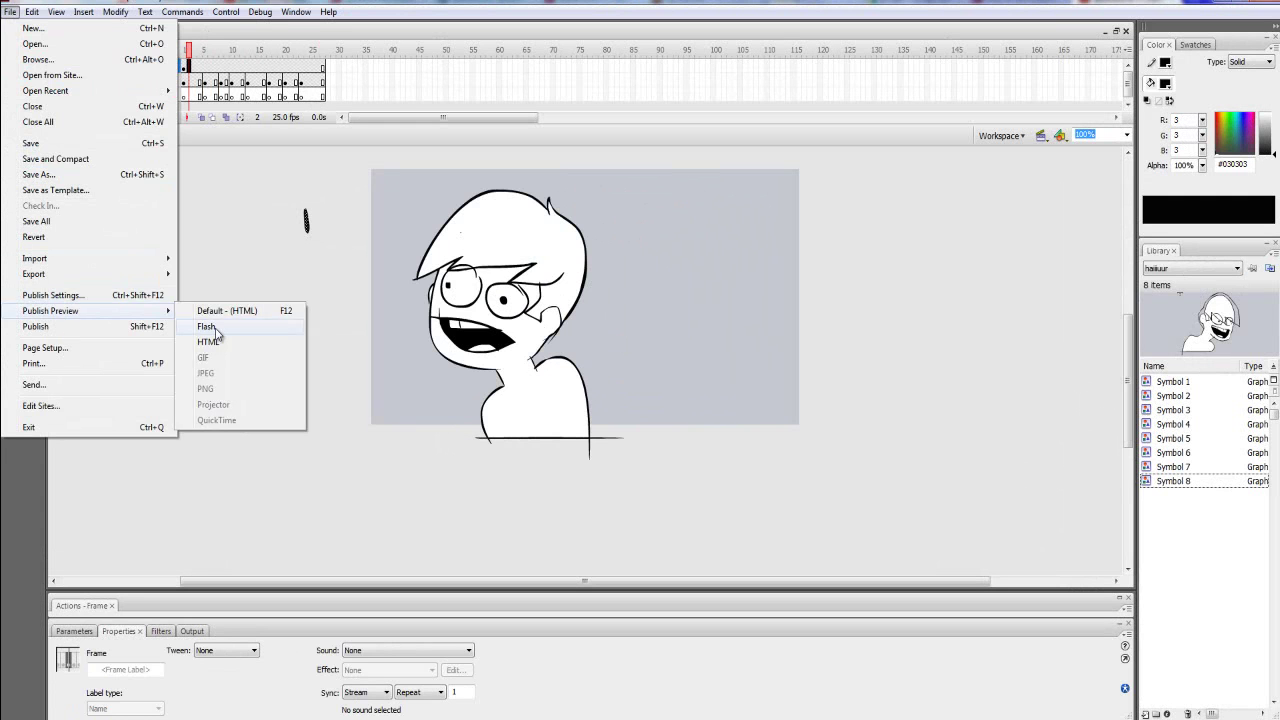
pyautogui.click(220, 333)
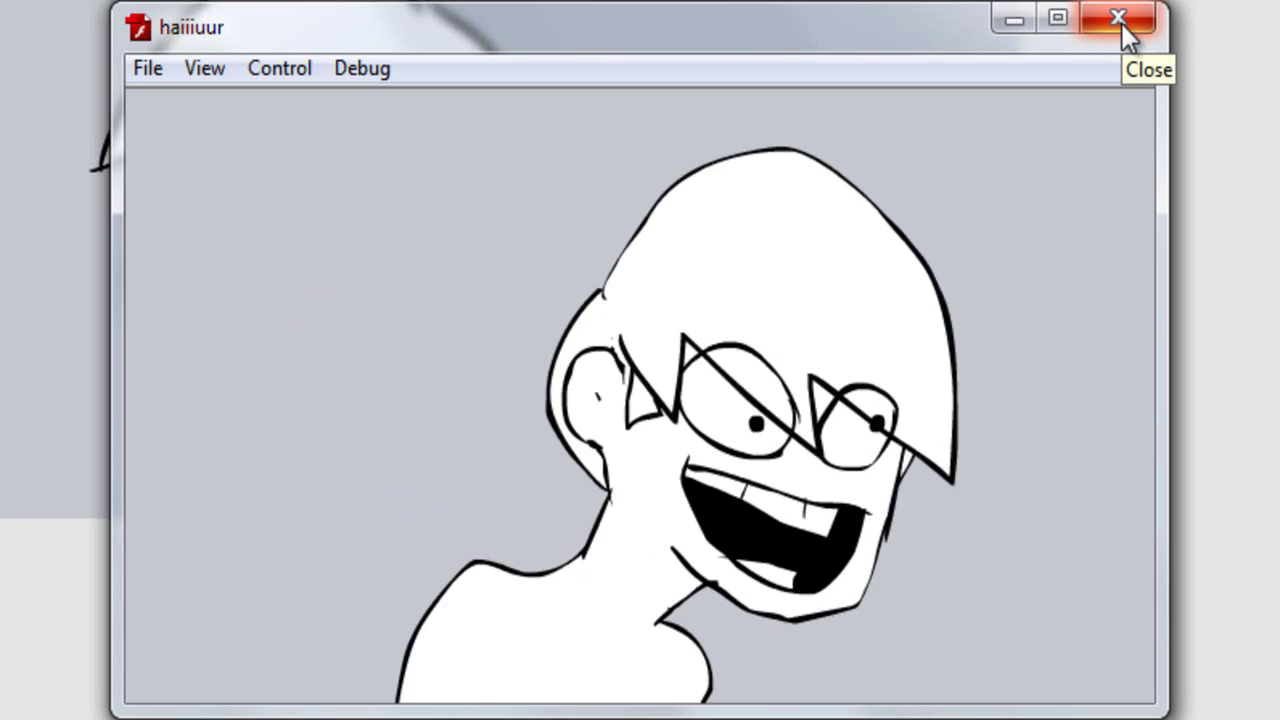
pyautogui.click(1121, 23)
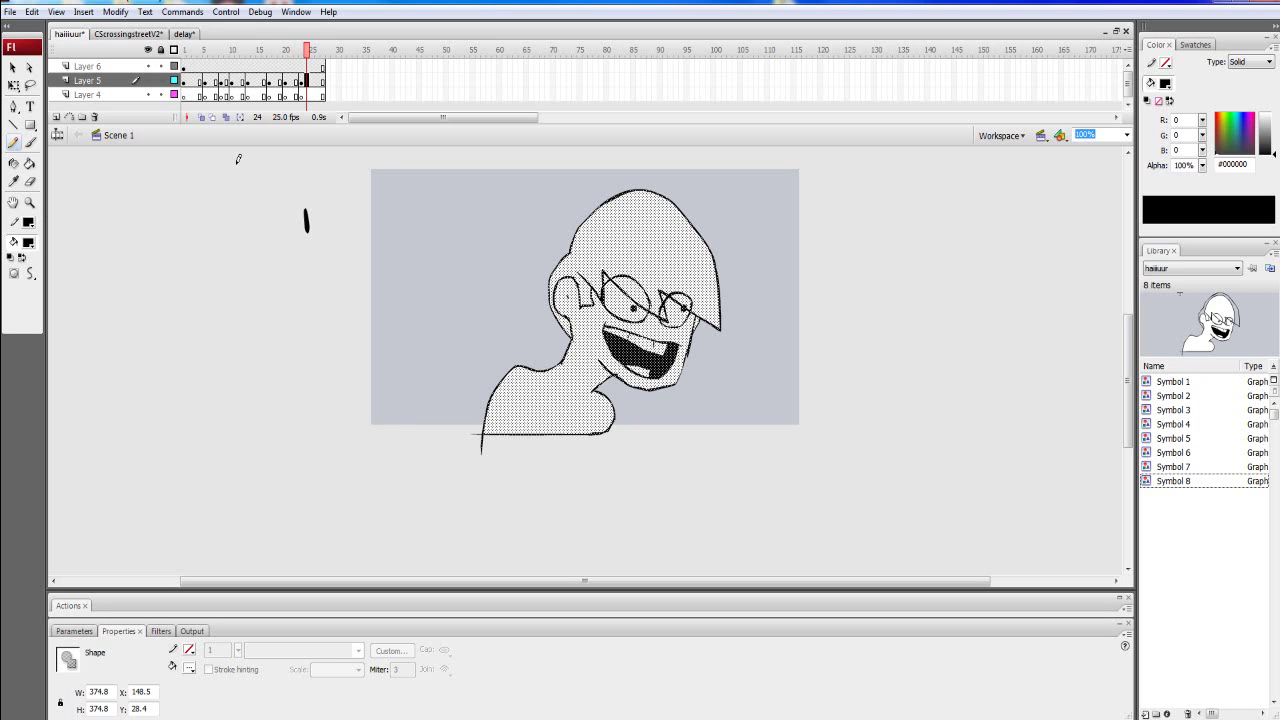
# Add a layer above Layer 4 and brush a dark red (#990000) circle with two arrows pointing towards the head.
pyautogui.click(29, 141)
pyautogui.click(31, 244)
pyautogui.click(44, 326)
pyautogui.hotkey('ctrl', 'z')
pyautogui.click(300, 93)
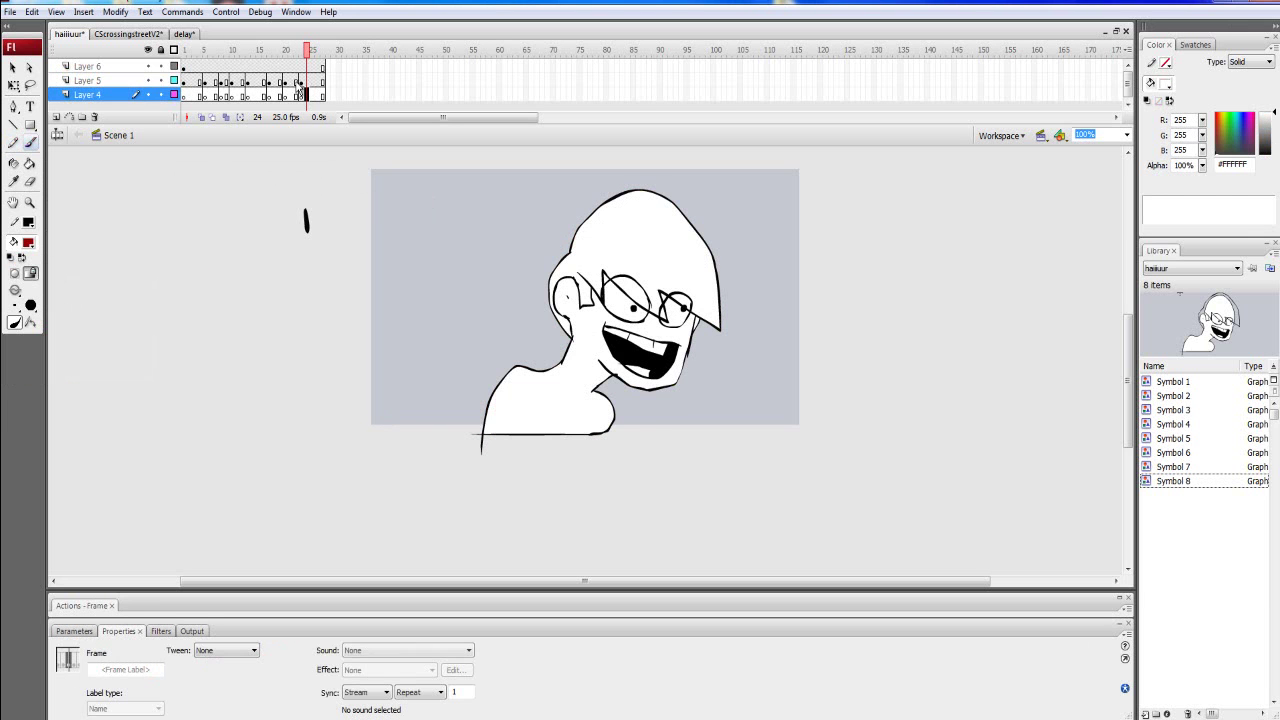
pyautogui.click(56, 117)
pyautogui.moveTo(914, 224)
pyautogui.mouseDown()
pyautogui.moveTo(840, 255)
pyautogui.moveTo(914, 222)
pyautogui.mouseUp()
pyautogui.moveTo(890, 278)
pyautogui.mouseDown()
pyautogui.moveTo(778, 290)
pyautogui.moveTo(796, 323)
pyautogui.mouseUp()
pyautogui.moveTo(885, 221)
pyautogui.mouseDown()
pyautogui.moveTo(727, 186)
pyautogui.moveTo(760, 212)
pyautogui.mouseUp()
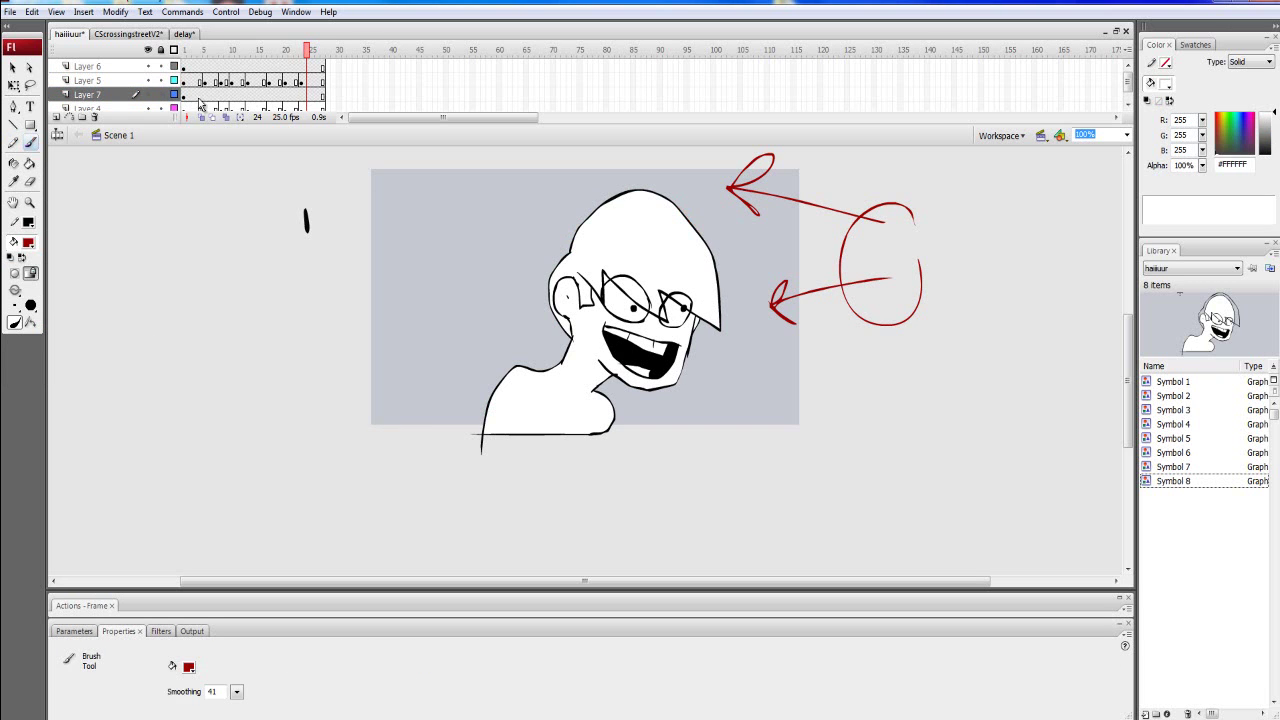
# Add a layer above Layer 6 and brush dark red shading lines over the head and shoulders at frame 24.
pyautogui.click(185, 66)
pyautogui.click(56, 117)
pyautogui.click(227, 66)
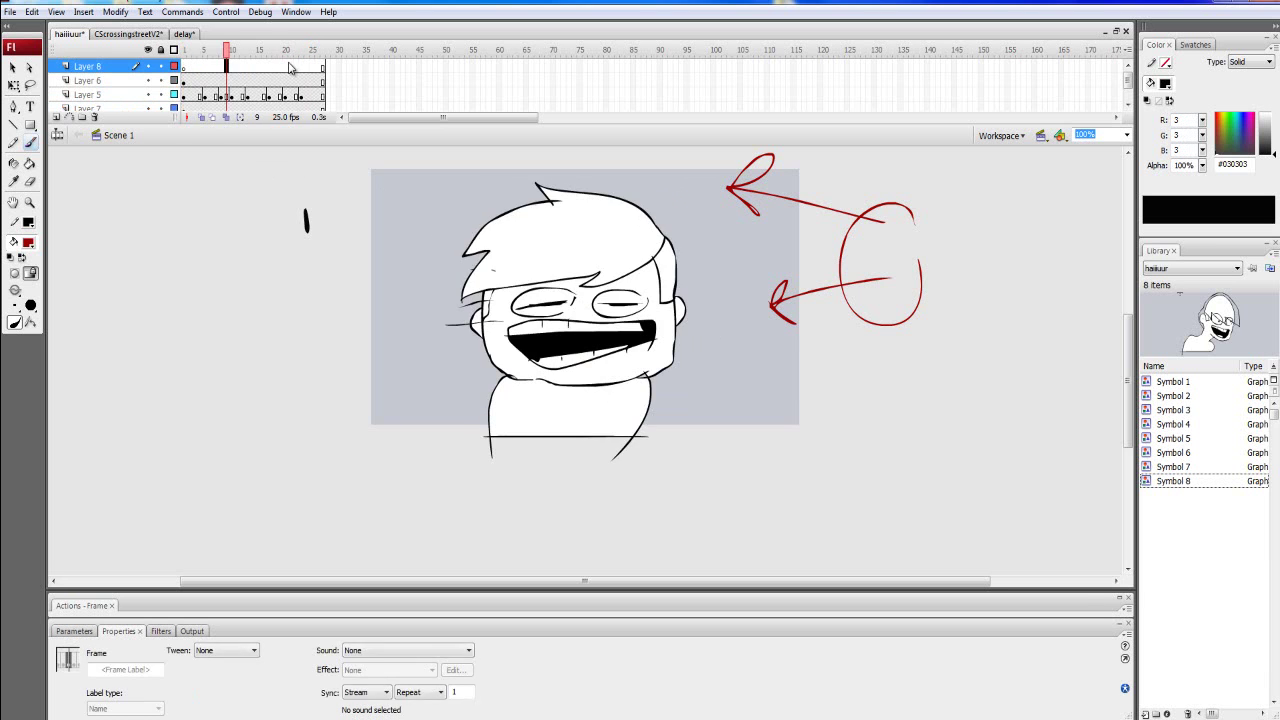
pyautogui.click(307, 66)
pyautogui.moveTo(628, 190); pyautogui.dragTo(718, 322)
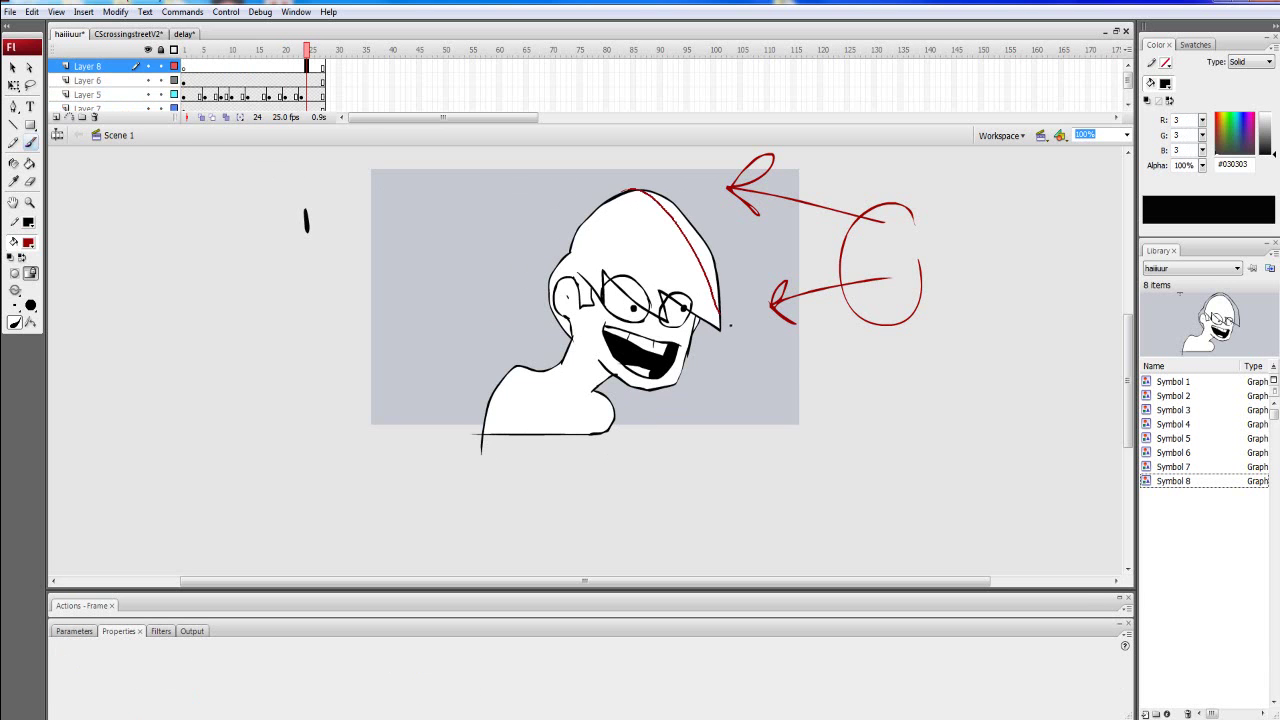
pyautogui.moveTo(580, 397); pyautogui.dragTo(588, 456)
pyautogui.moveTo(492, 377); pyautogui.dragTo(536, 462)
pyautogui.moveTo(565, 264)
pyautogui.mouseDown()
pyautogui.moveTo(591, 287)
pyautogui.moveTo(675, 199)
pyautogui.moveTo(664, 284)
pyautogui.mouseUp()
# Delete the red shading on Layer 8, the black mark on Layer 6 and the red circle and arrows on Layer 7.
pyautogui.moveTo(308, 66)
pyautogui.mouseDown()
pyautogui.moveTo(228, 66)
pyautogui.moveTo(312, 66)
pyautogui.mouseUp()
pyautogui.click(307, 94)
pyautogui.click(300, 66)
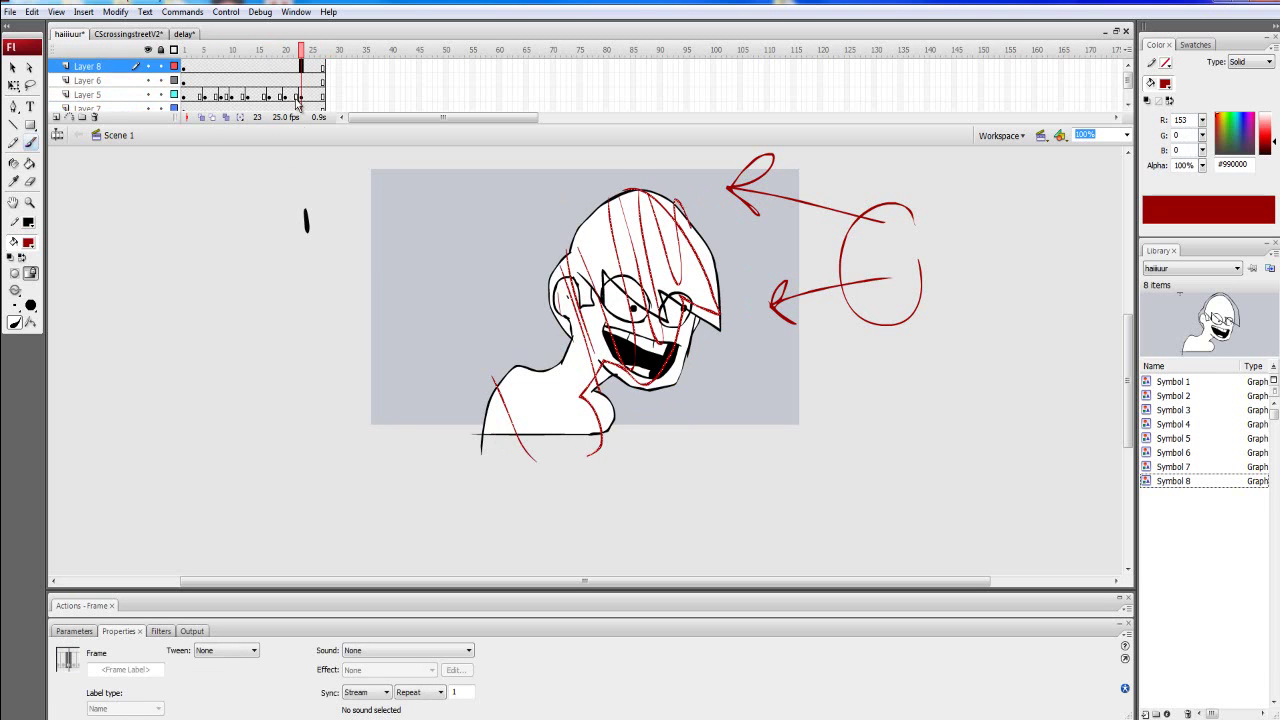
pyautogui.press('Delete')
pyautogui.click(307, 81)
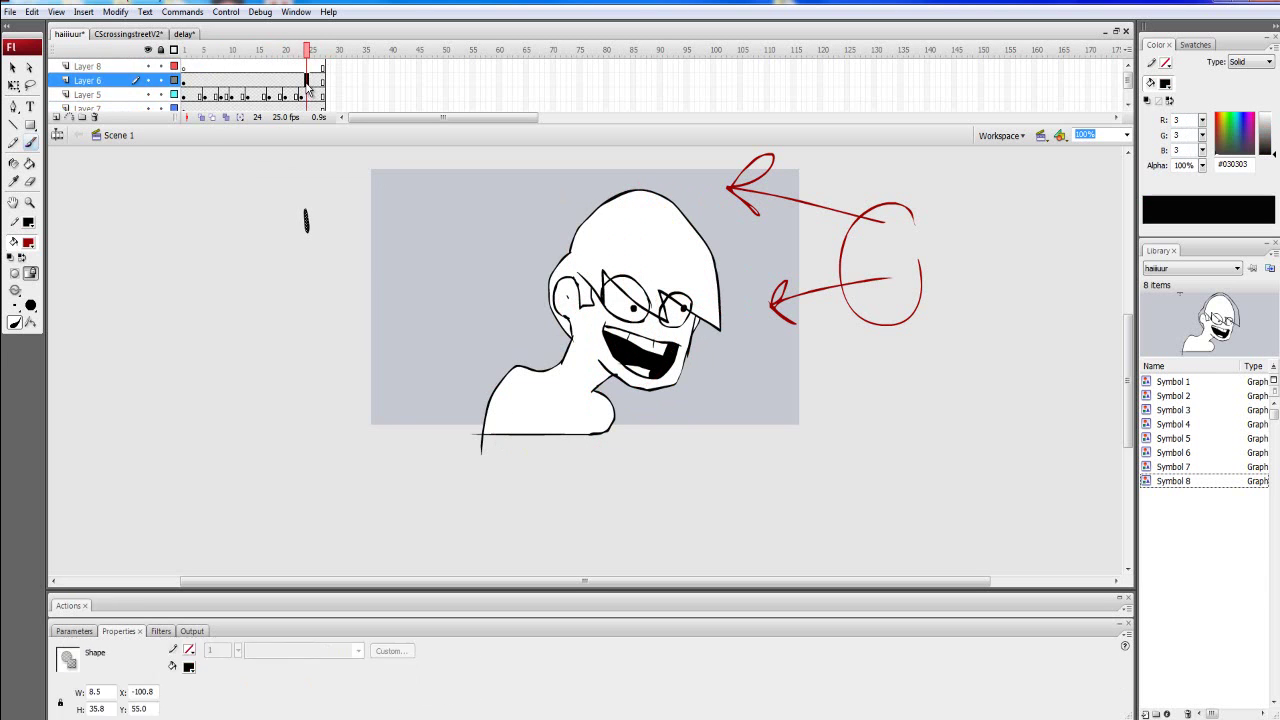
pyautogui.press('Delete')
pyautogui.moveTo(297, 105); pyautogui.dragTo(304, 105)
pyautogui.click(310, 106)
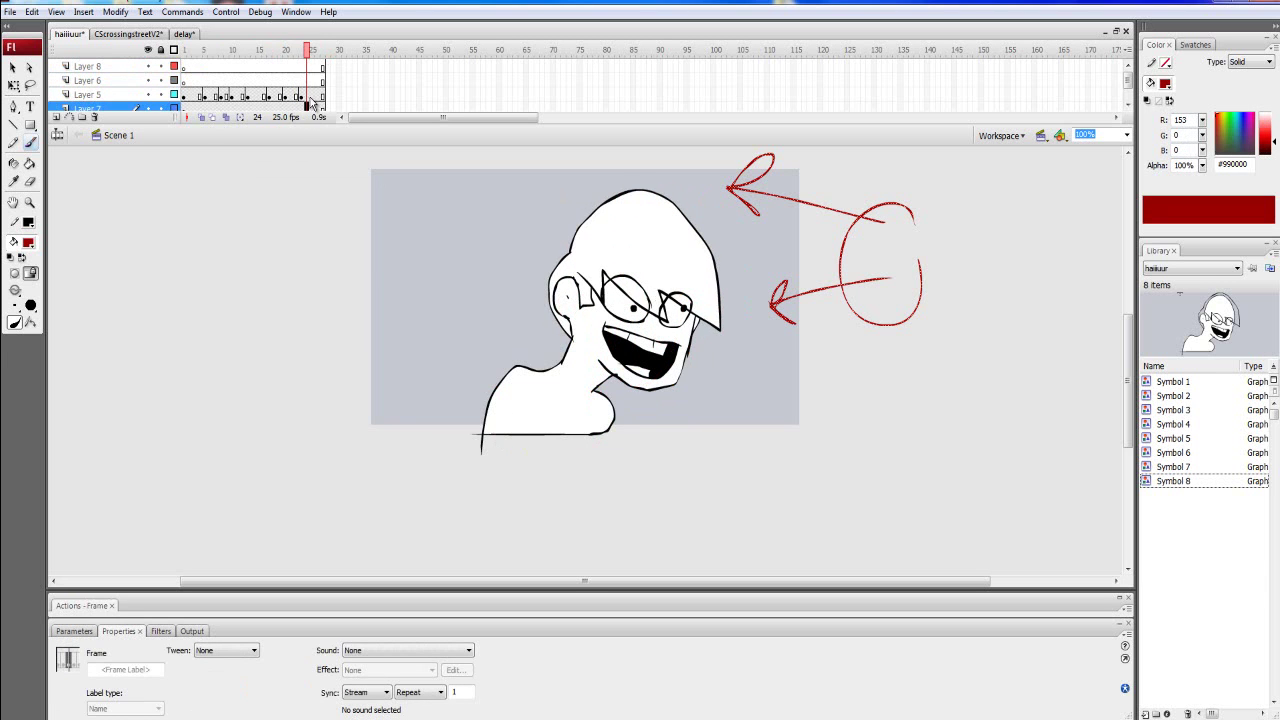
pyautogui.press('Delete')
# Select the frame 24 drawing on Layer 5, switch to the Pencil tool and set the fill colour to blue.
pyautogui.click(307, 95)
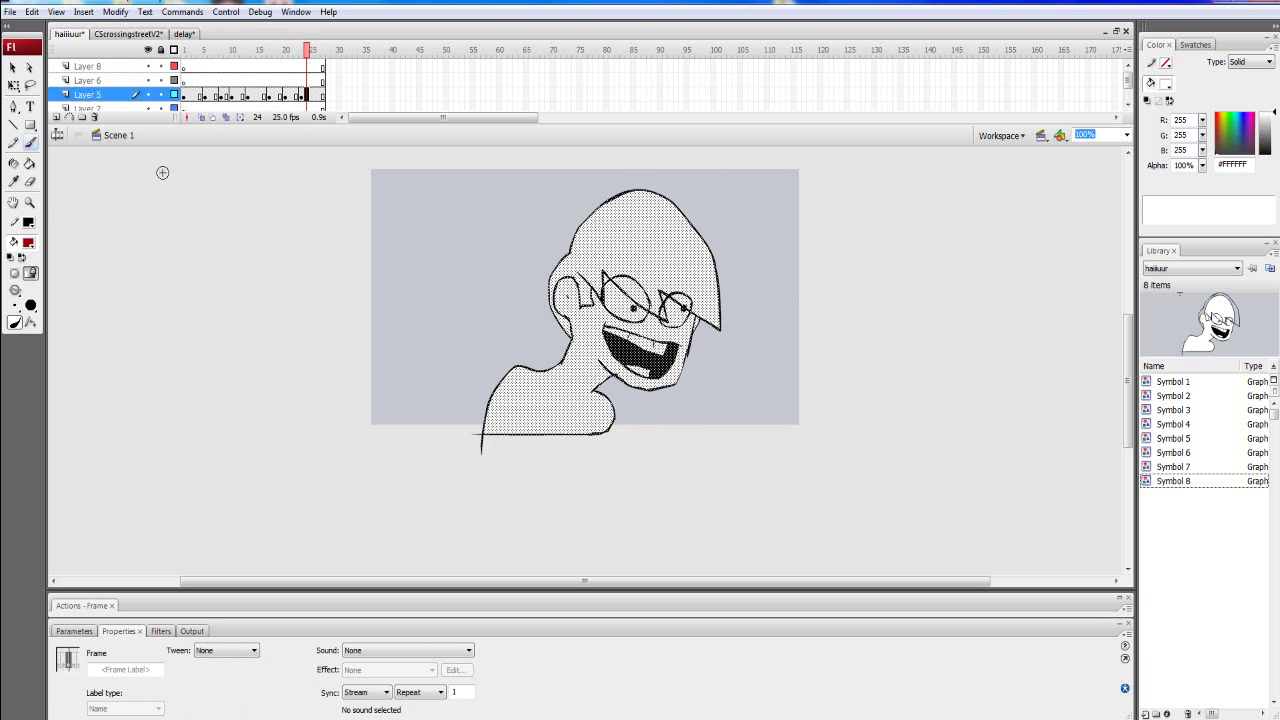
pyautogui.click(13, 142)
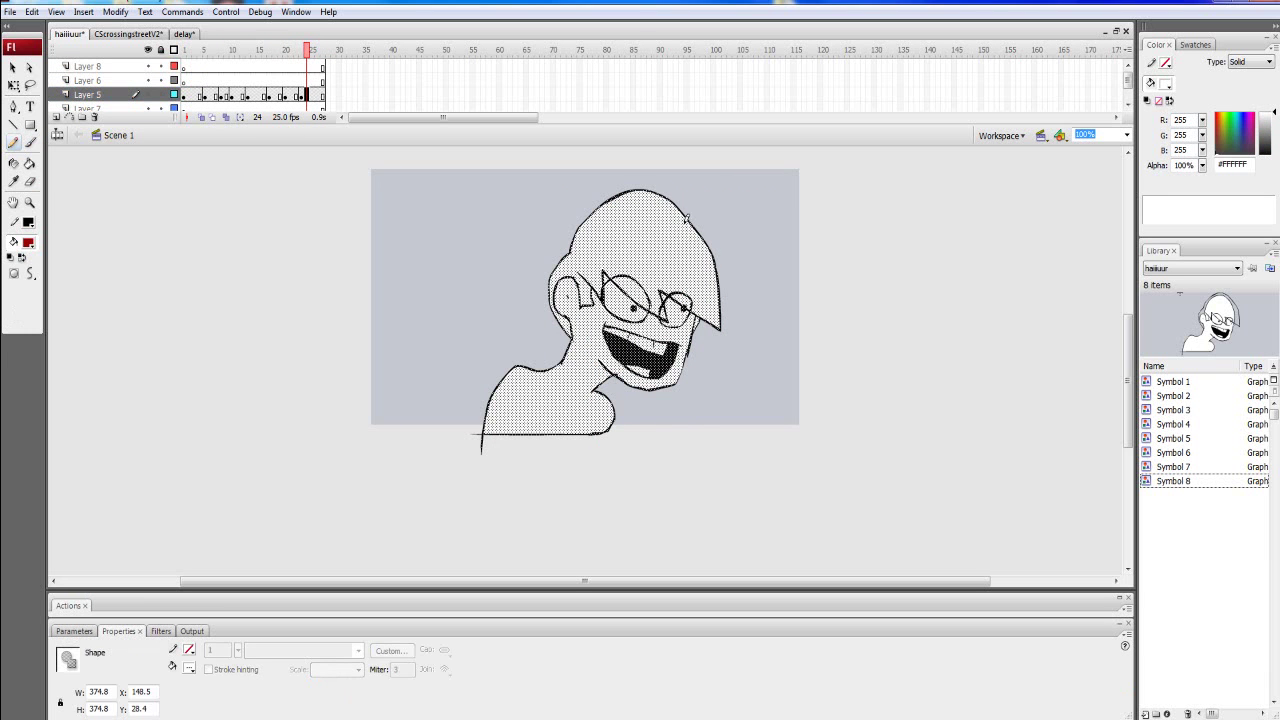
pyautogui.click(29, 245)
pyautogui.click(106, 311)
pyautogui.hotkey('ctrl', 'z')
# Scrub back through the Layer 5 keyframes to the start of the animation and select frame 2.
pyautogui.moveTo(306, 56); pyautogui.dragTo(305, 90)
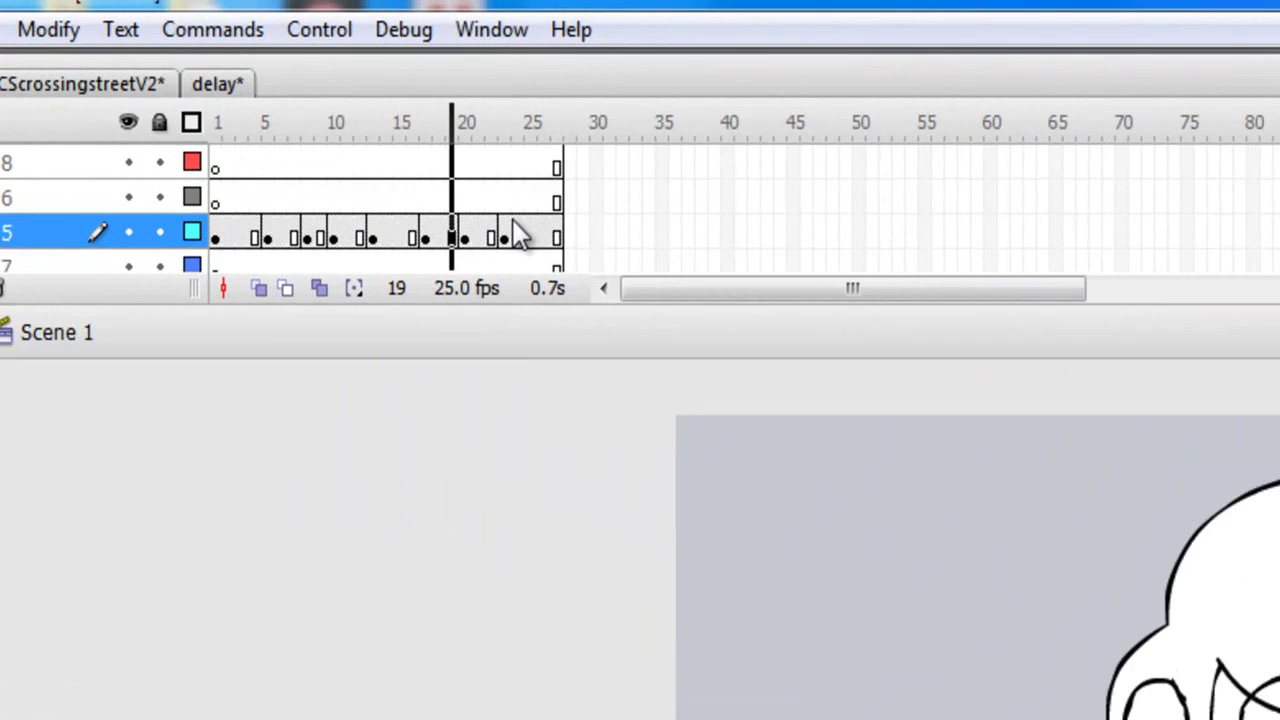
pyautogui.moveTo(513, 222); pyautogui.dragTo(216, 285)
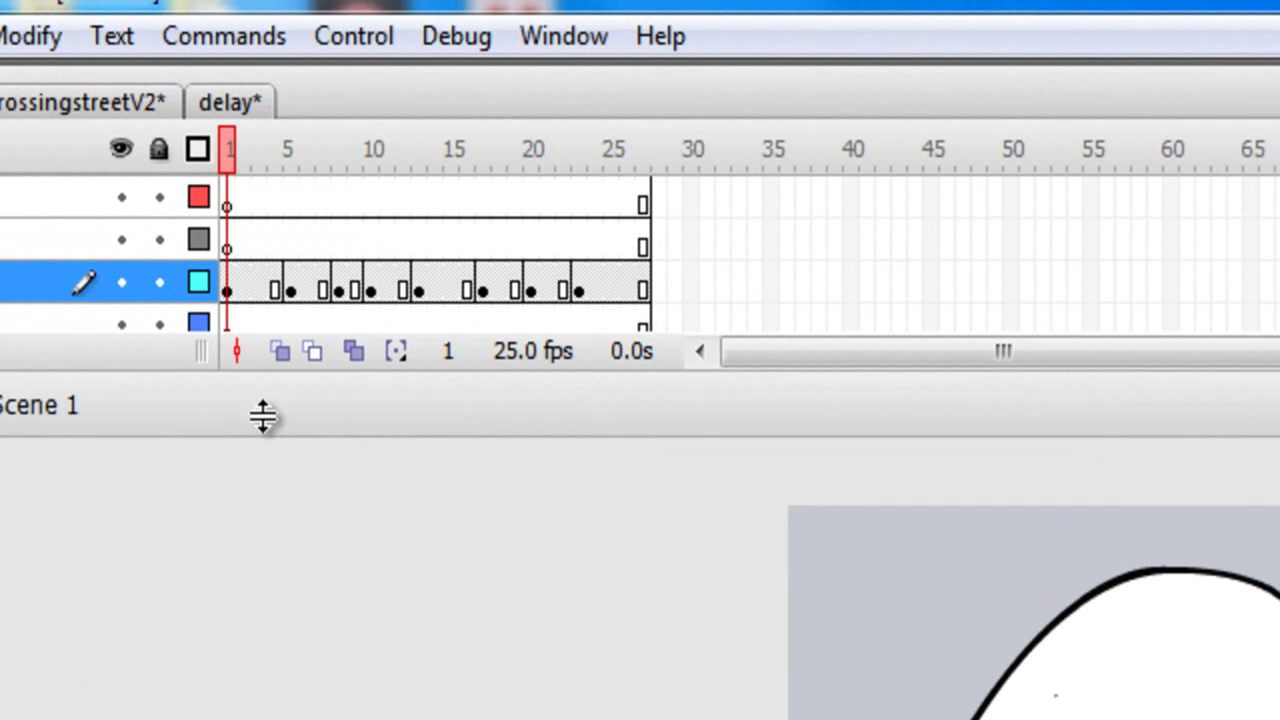
pyautogui.click(248, 287)
pyautogui.moveTo(248, 287)
pyautogui.mouseDown()
pyautogui.moveTo(291, 285)
pyautogui.moveTo(243, 290)
pyautogui.mouseUp()
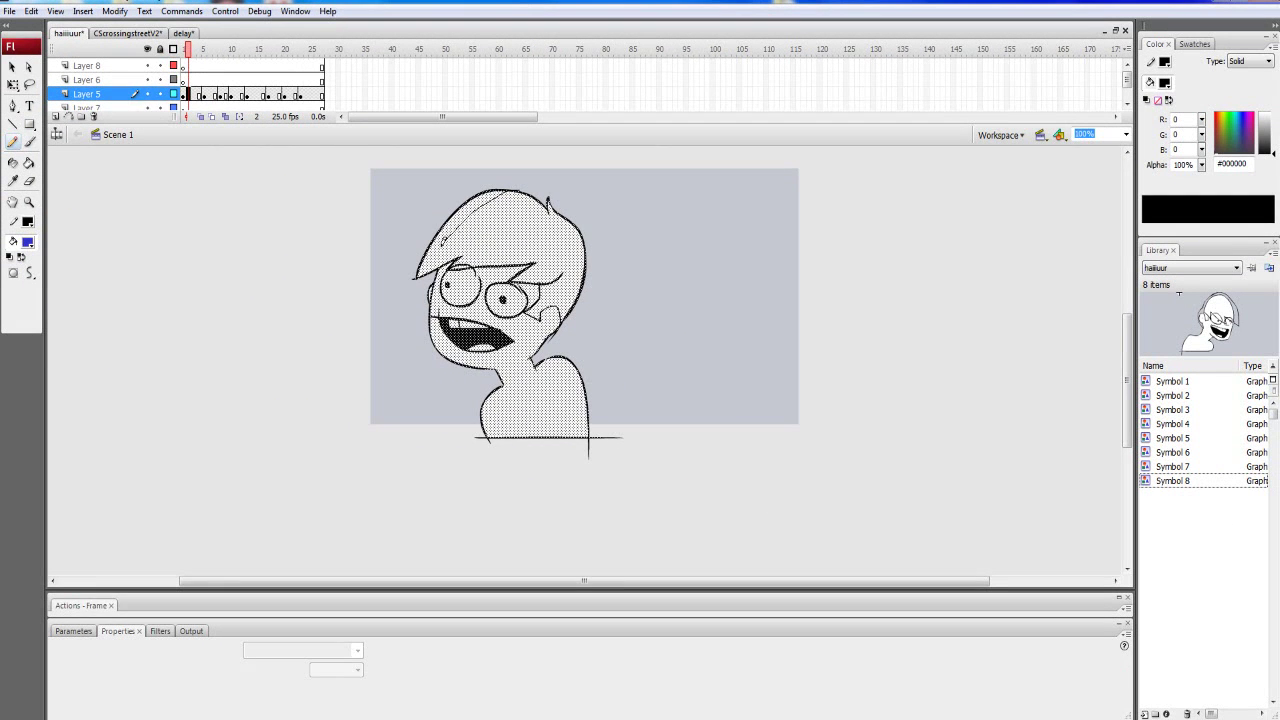
# Try shading frame 2 by pencilling a shadow boundary down the head, neck and shoulder and filling the shadow side blue.
pyautogui.moveTo(443, 243); pyautogui.dragTo(430, 264)
pyautogui.hotkey('ctrl', 'z')
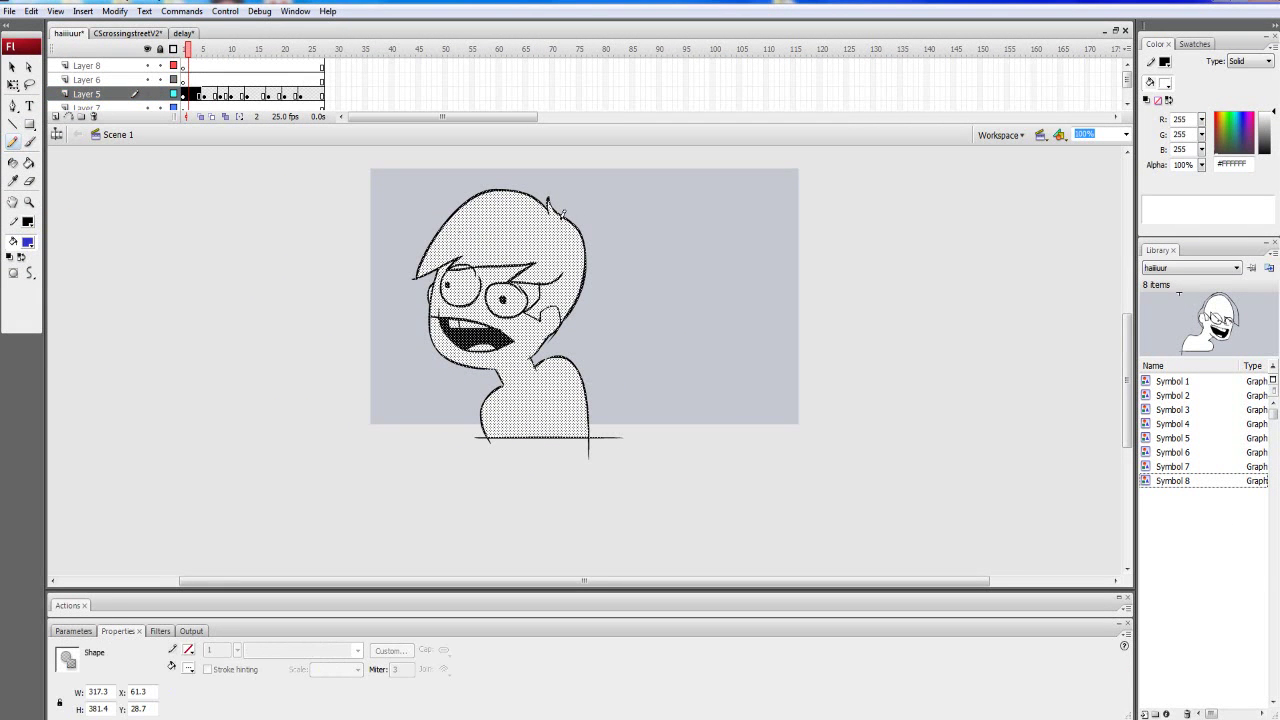
pyautogui.moveTo(534, 376); pyautogui.dragTo(588, 482)
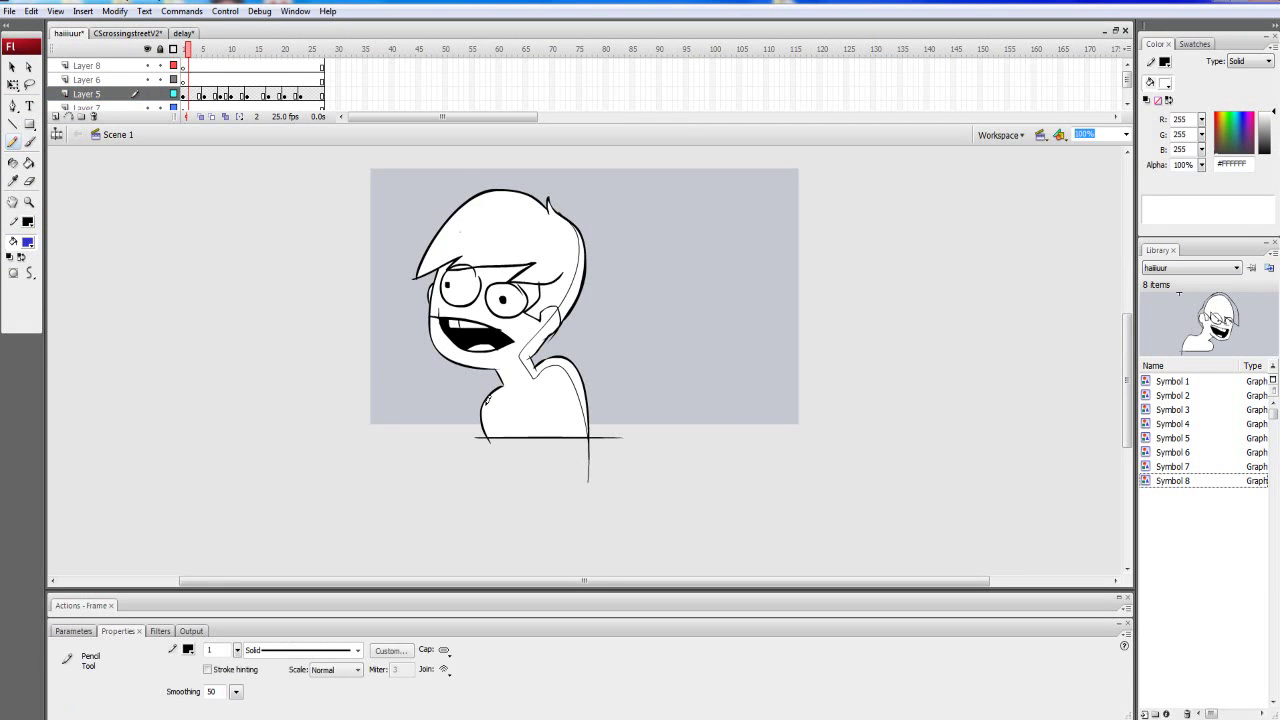
pyautogui.click(29, 163)
pyautogui.click(536, 395)
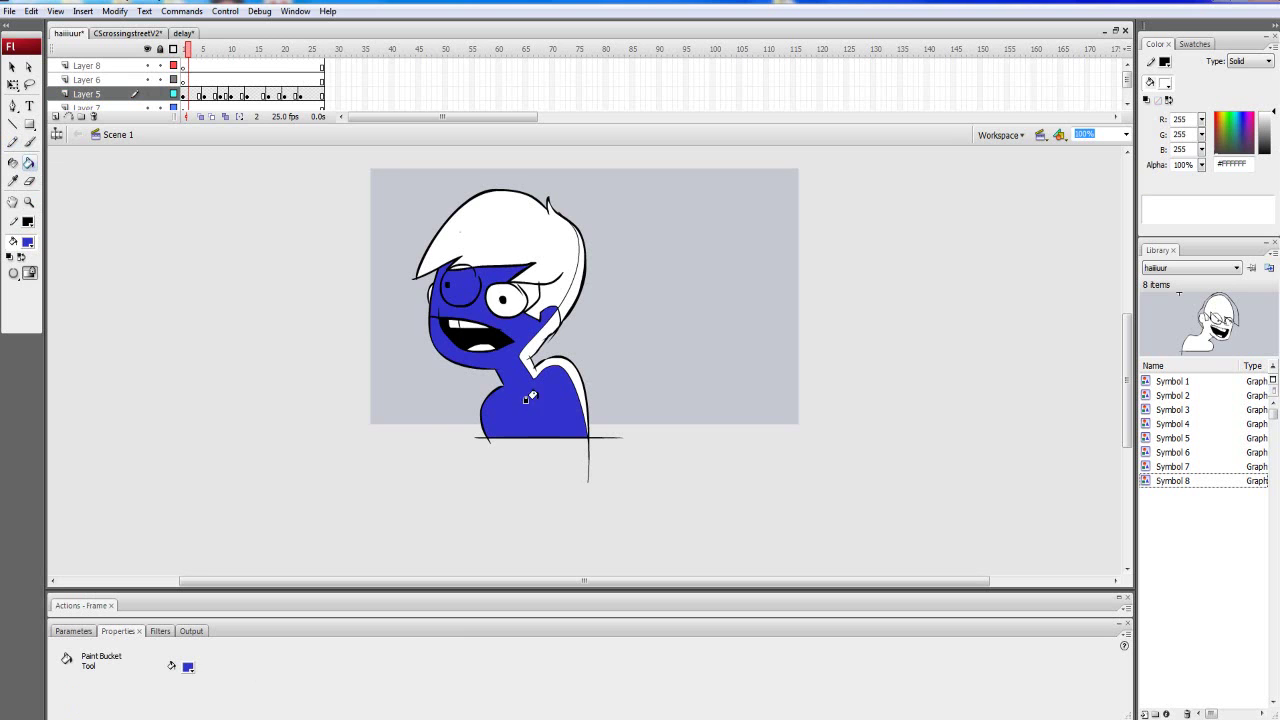
pyautogui.click(512, 300)
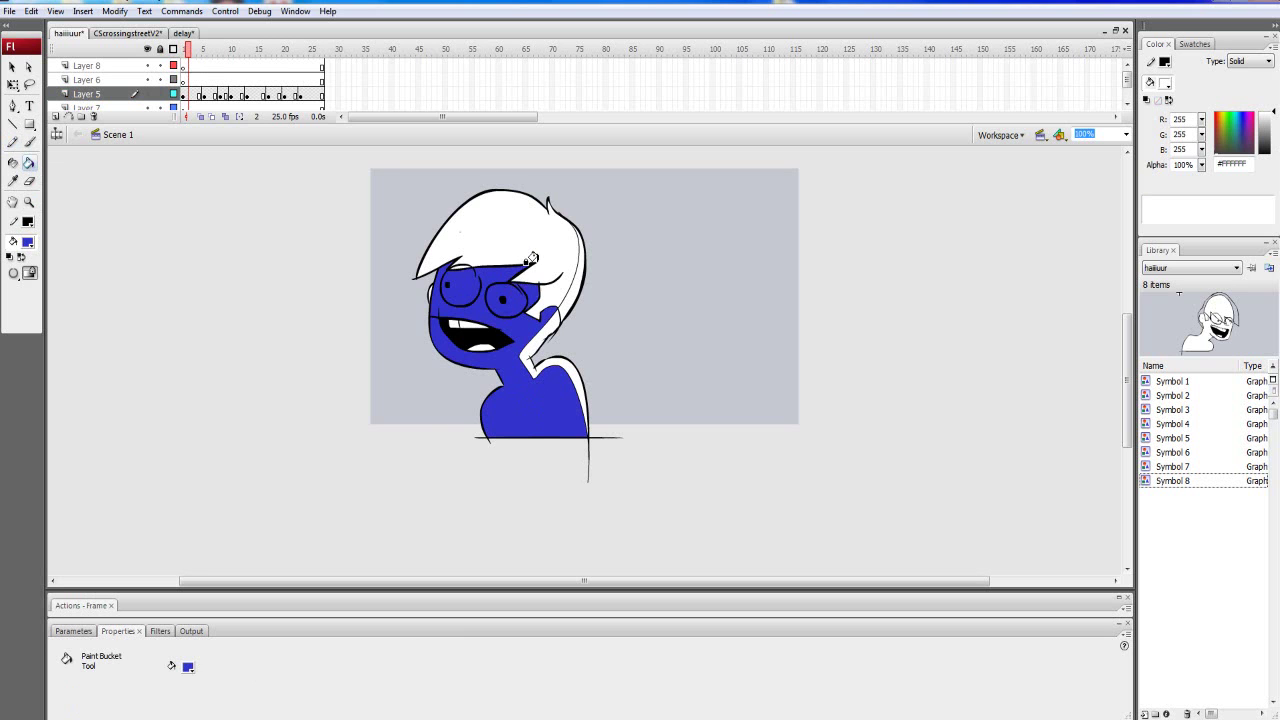
pyautogui.click(507, 233)
pyautogui.click(428, 297)
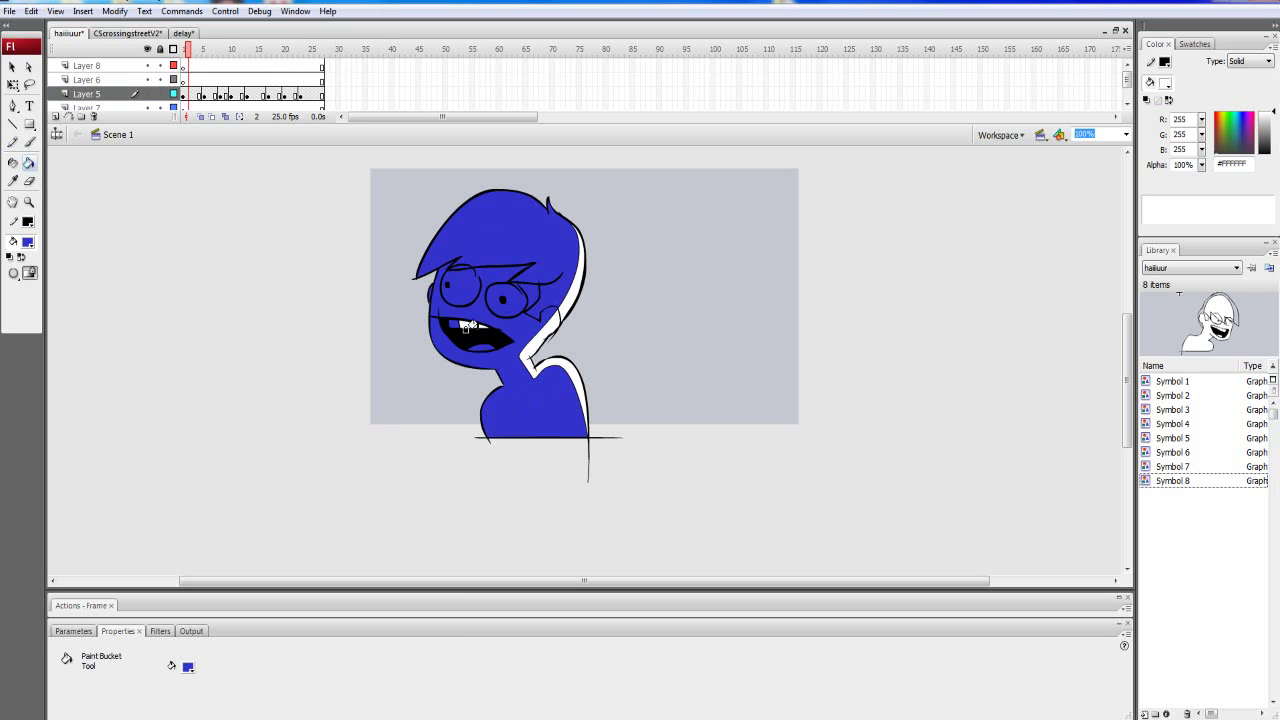
# Select the frame 5 drawing on Layer 5 with the Pencil tool active and turn on onion skinning.
pyautogui.click(33, 142)
pyautogui.click(204, 96)
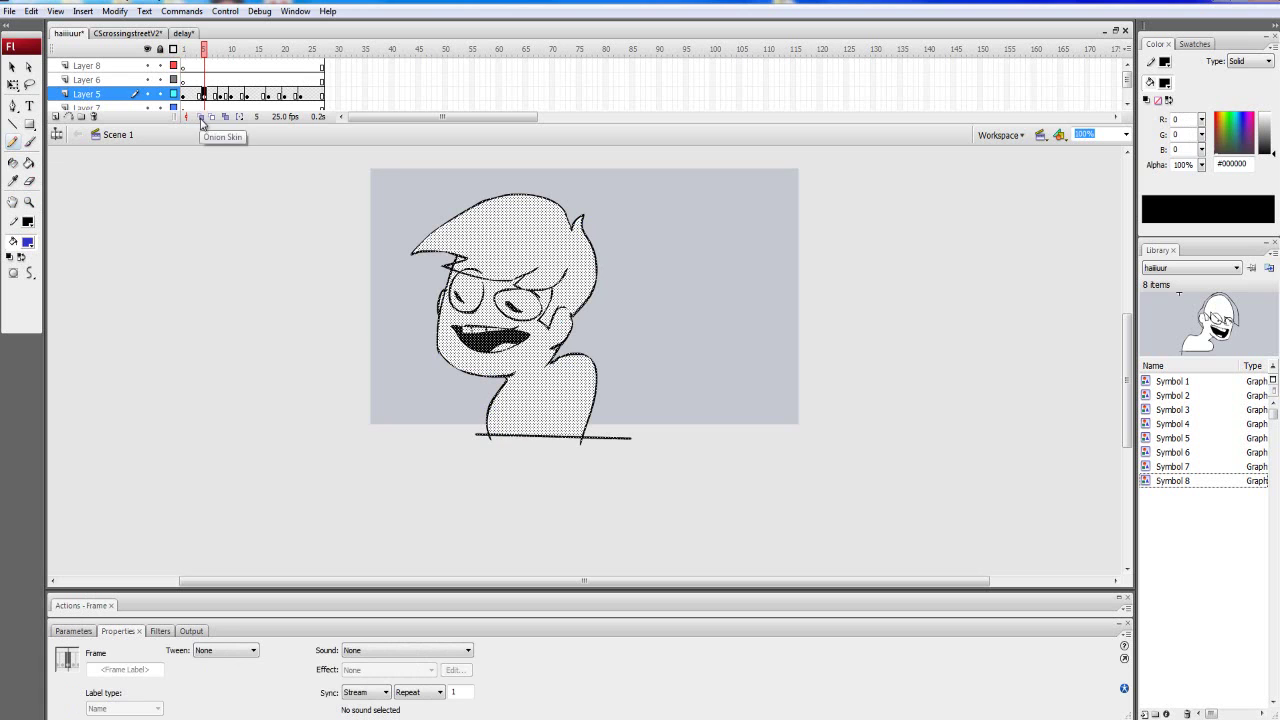
pyautogui.click(201, 117)
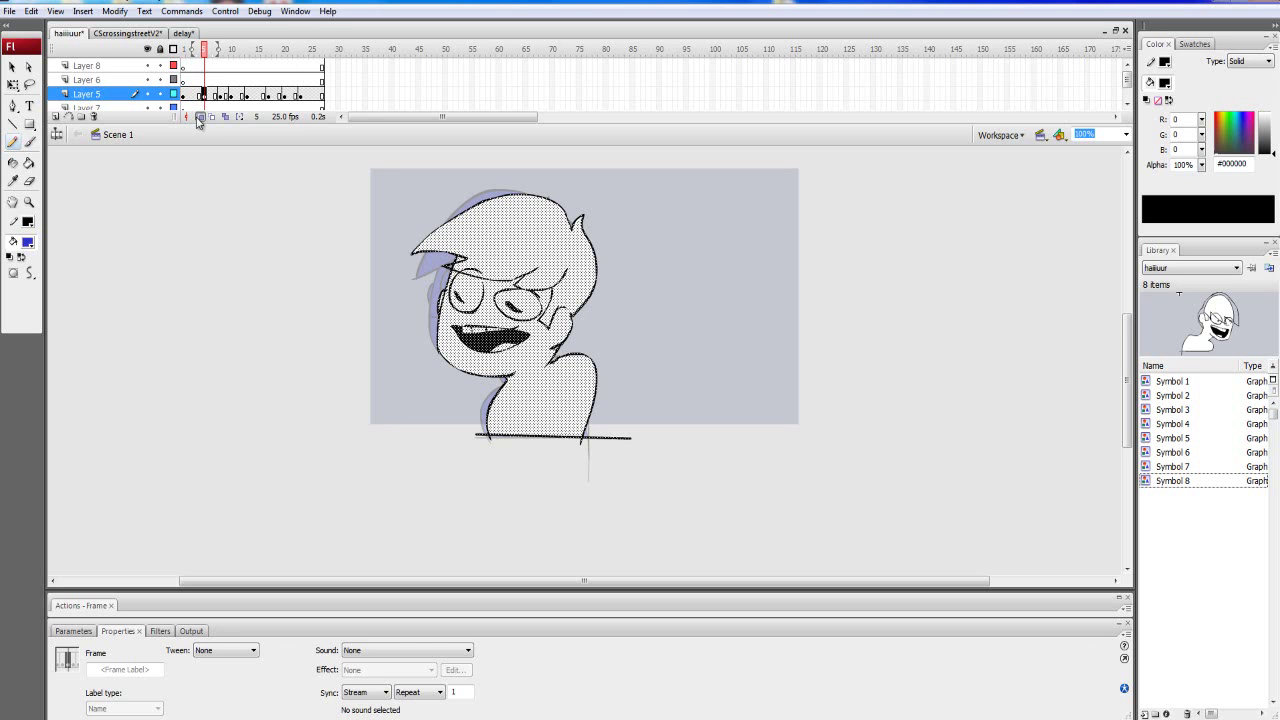
# Undo the shadow lines and blue fills on frame 2 and return to frame 5.
pyautogui.moveTo(206, 48); pyautogui.dragTo(188, 52)
pyautogui.press('.')
pyautogui.press('.')
pyautogui.press('.')
pyautogui.press('.')
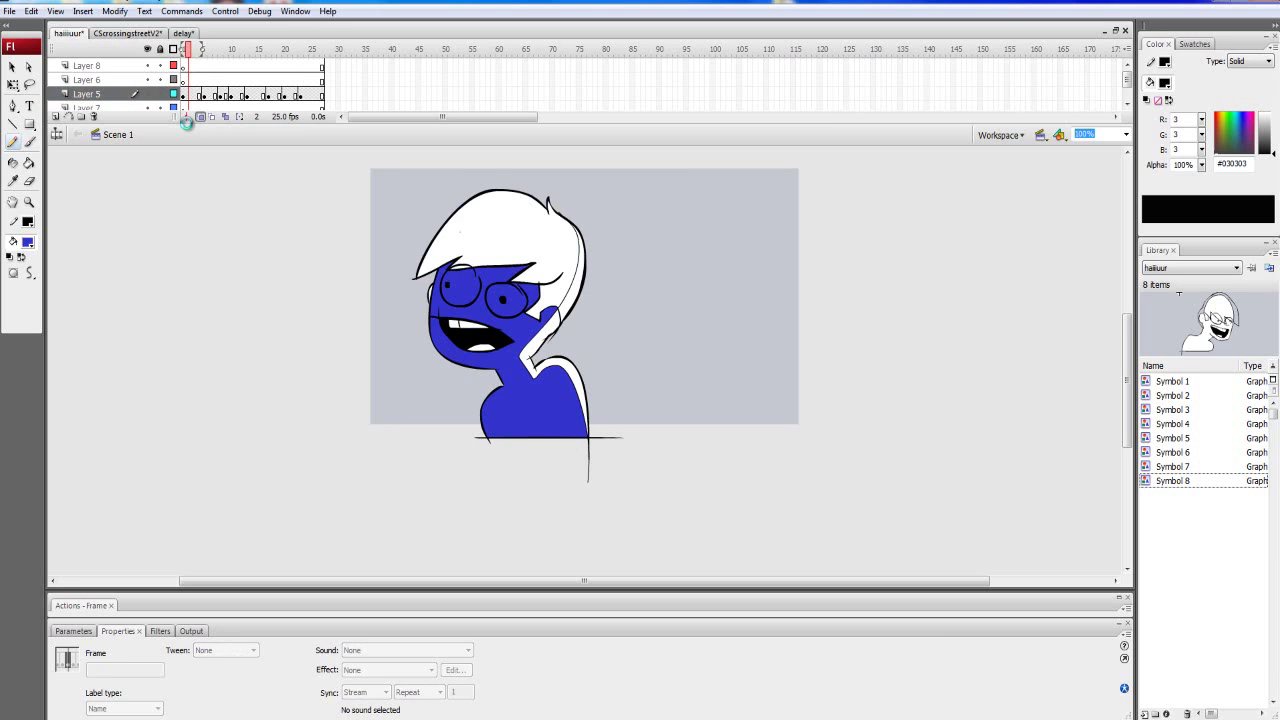
pyautogui.press('Return')
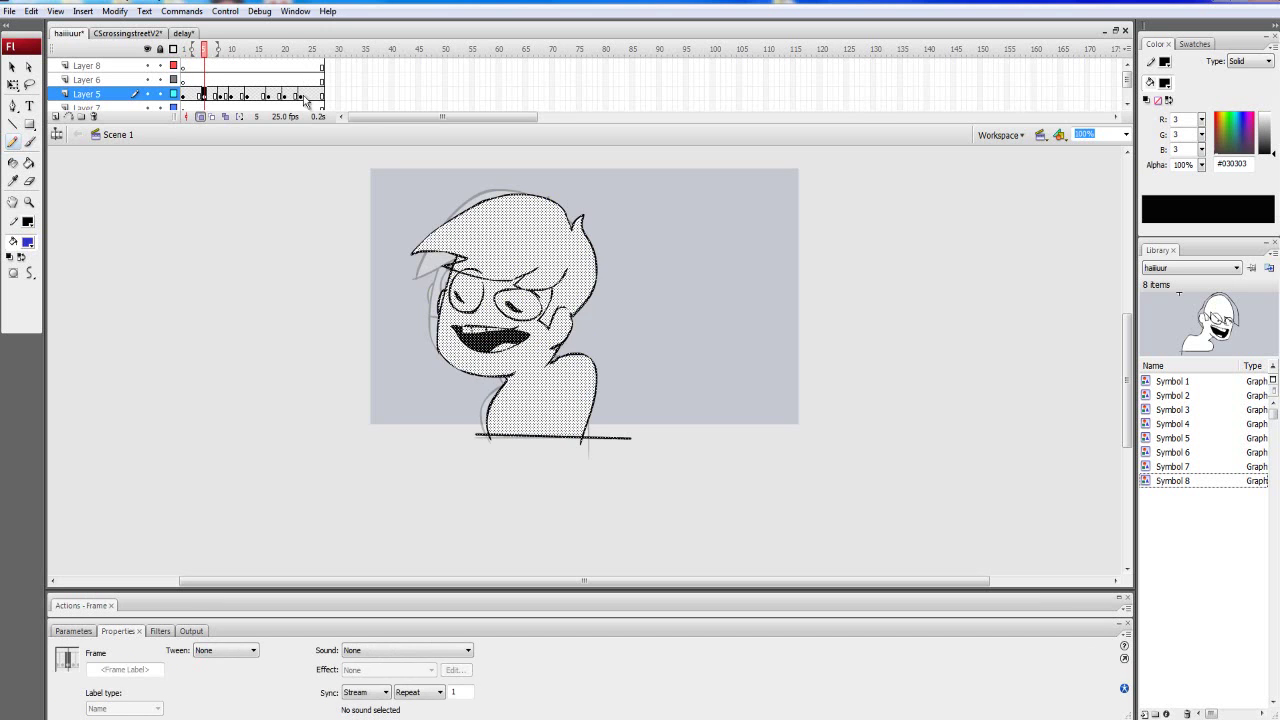
# At frame 23 on Layer 5, pencil a shadow boundary across the hair, face and shoulder and fill the shadow side blue.
pyautogui.moveTo(660, 187); pyautogui.dragTo(700, 285)
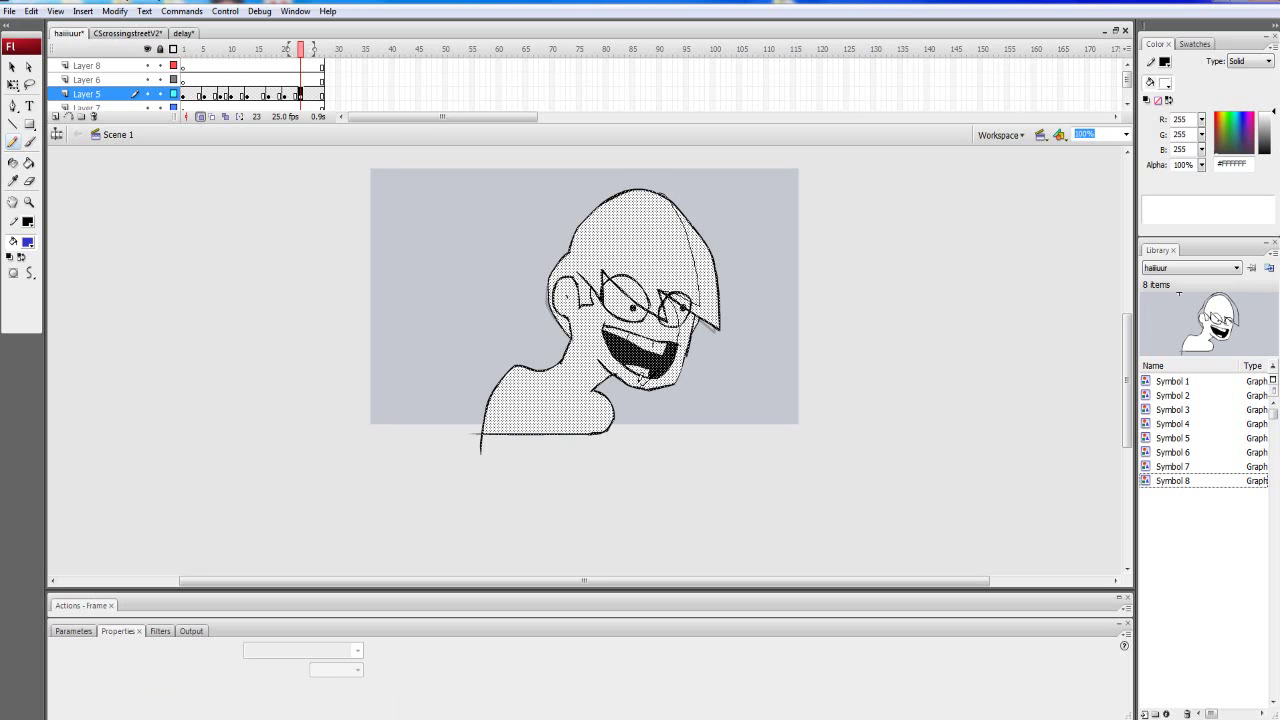
pyautogui.moveTo(587, 388); pyautogui.dragTo(570, 445)
pyautogui.press('k')
pyautogui.click(569, 405)
pyautogui.click(612, 311)
pyautogui.click(663, 319)
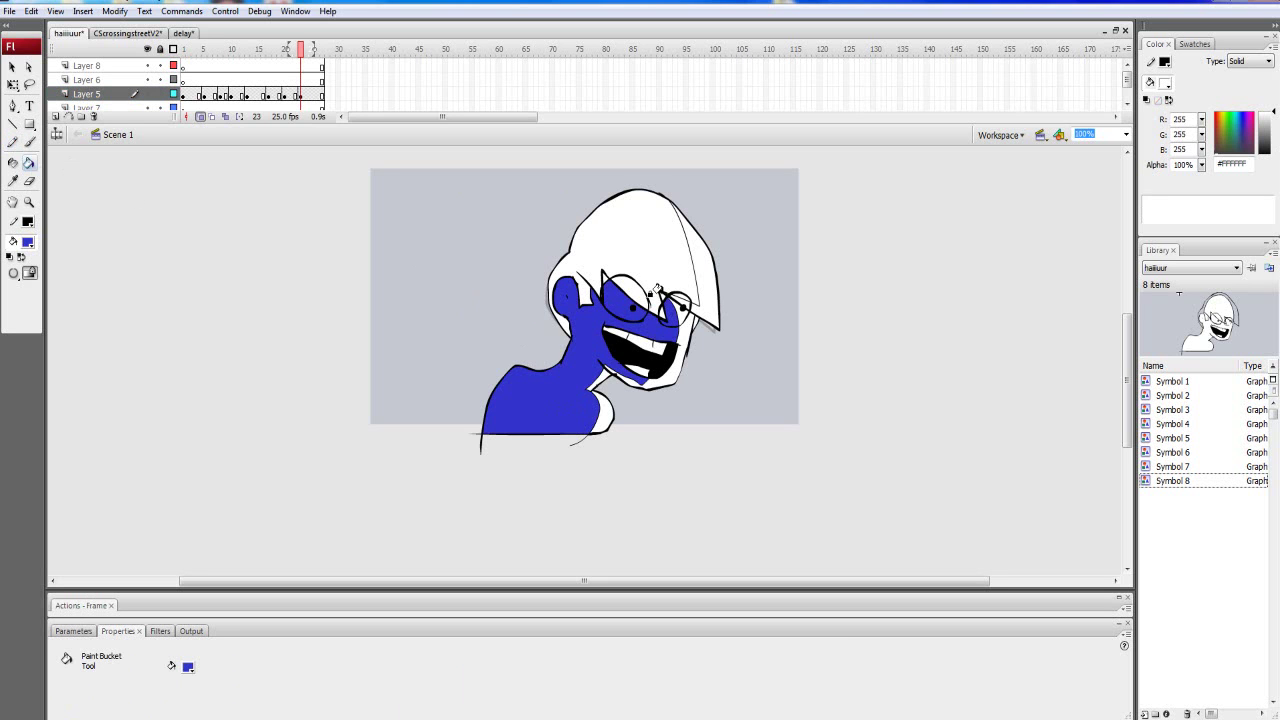
pyautogui.click(641, 258)
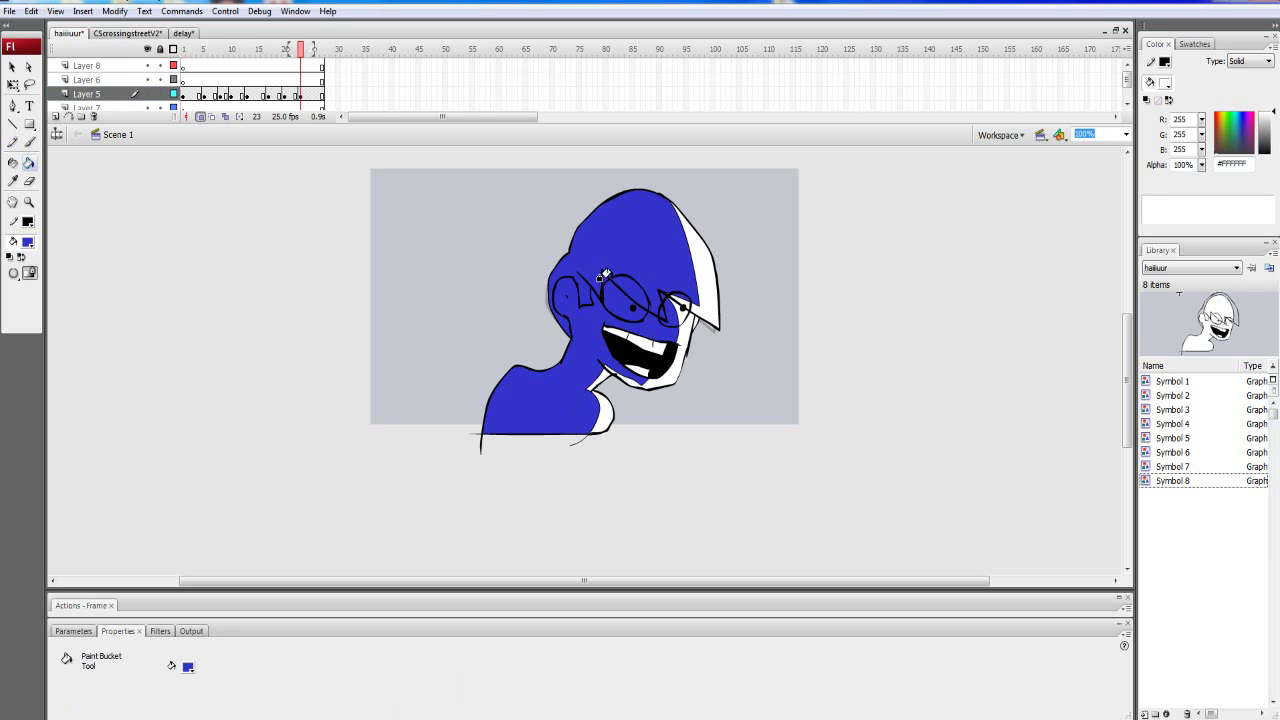
# At frame 22 on Layer 5, pencil a matching shadow boundary over the head and shoulder and fill the shadow side blue.
pyautogui.click(301, 96)
pyautogui.press(',')
pyautogui.press('.')
pyautogui.press(',')
pyautogui.click(13, 142)
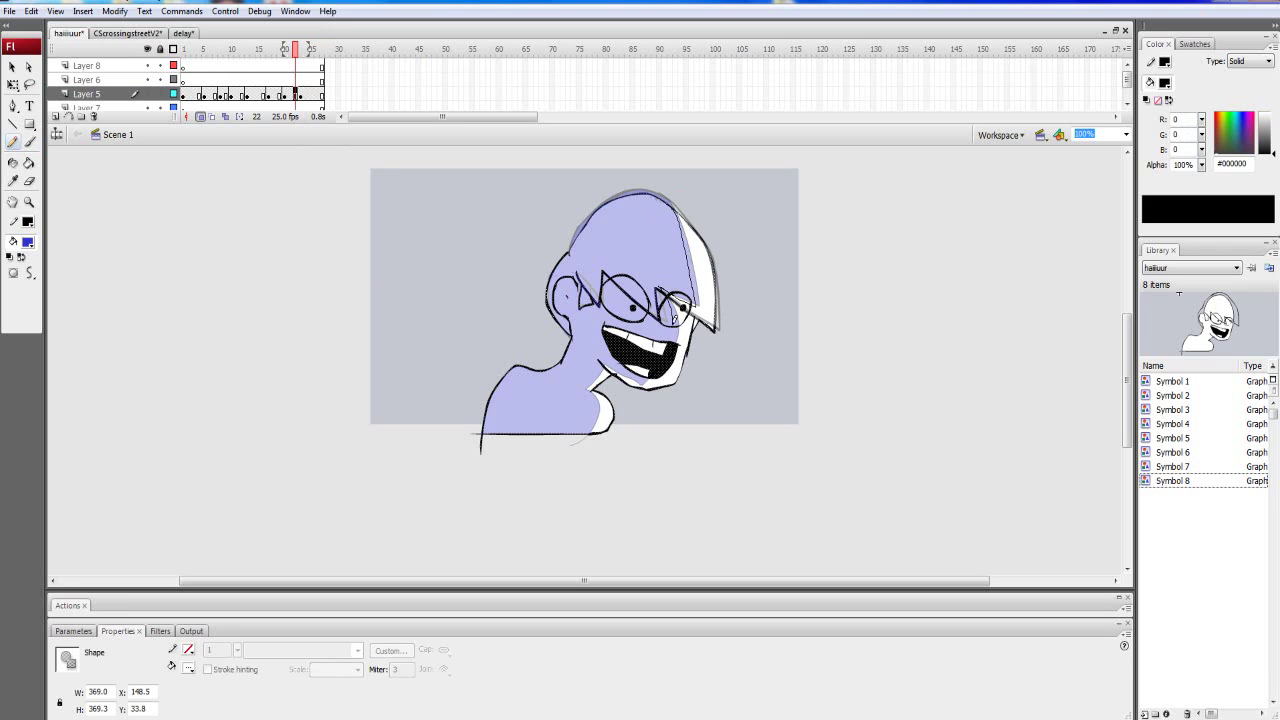
pyautogui.moveTo(639, 384)
pyautogui.mouseDown()
pyautogui.moveTo(599, 359)
pyautogui.moveTo(578, 443)
pyautogui.mouseUp()
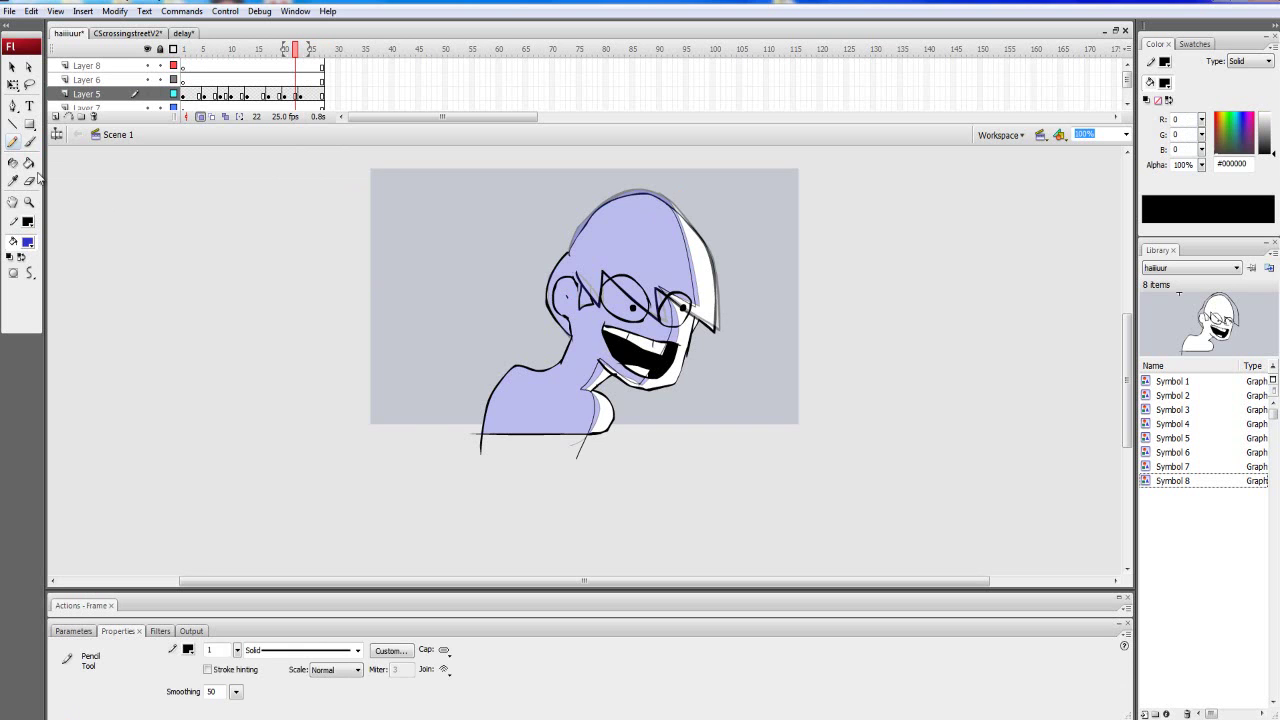
pyautogui.press('k')
pyautogui.click(500, 400)
pyautogui.click(673, 313)
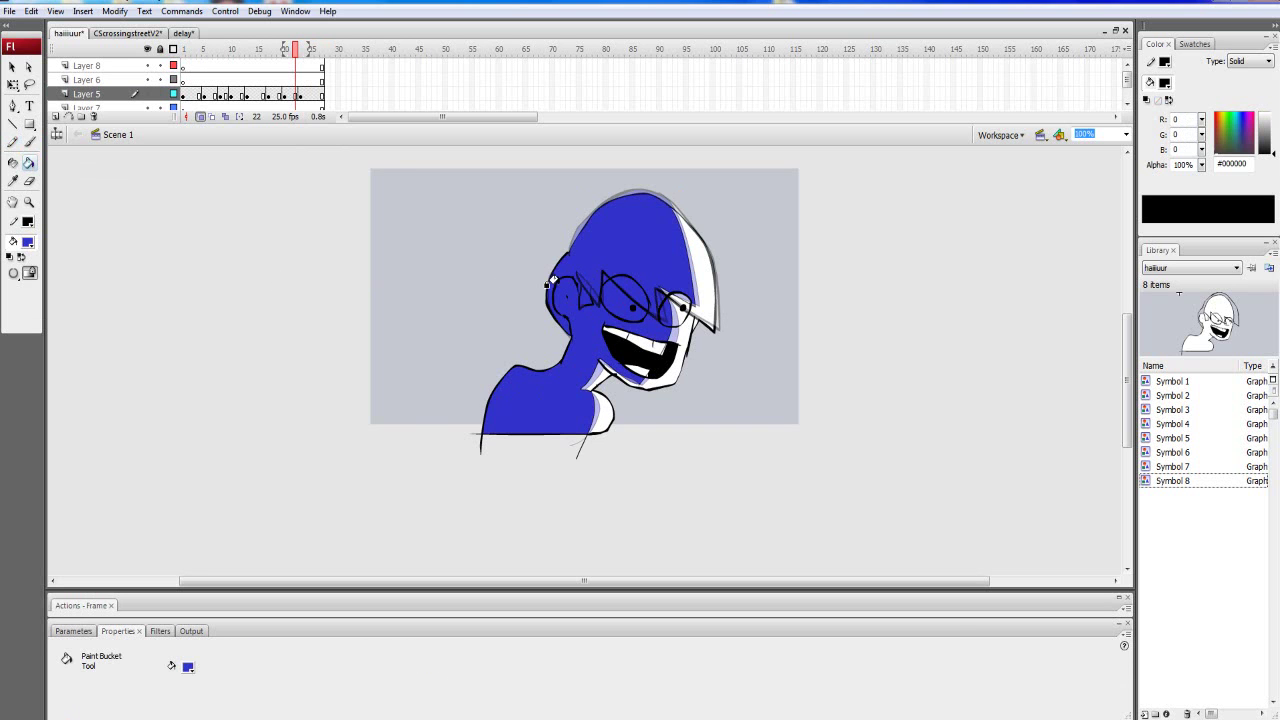
# Pencil the shadow boundary across the hair, face, neck and shoulder of the frame 19 drawing on Layer 5.
pyautogui.click(12, 141)
pyautogui.click(284, 96)
pyautogui.click(284, 96)
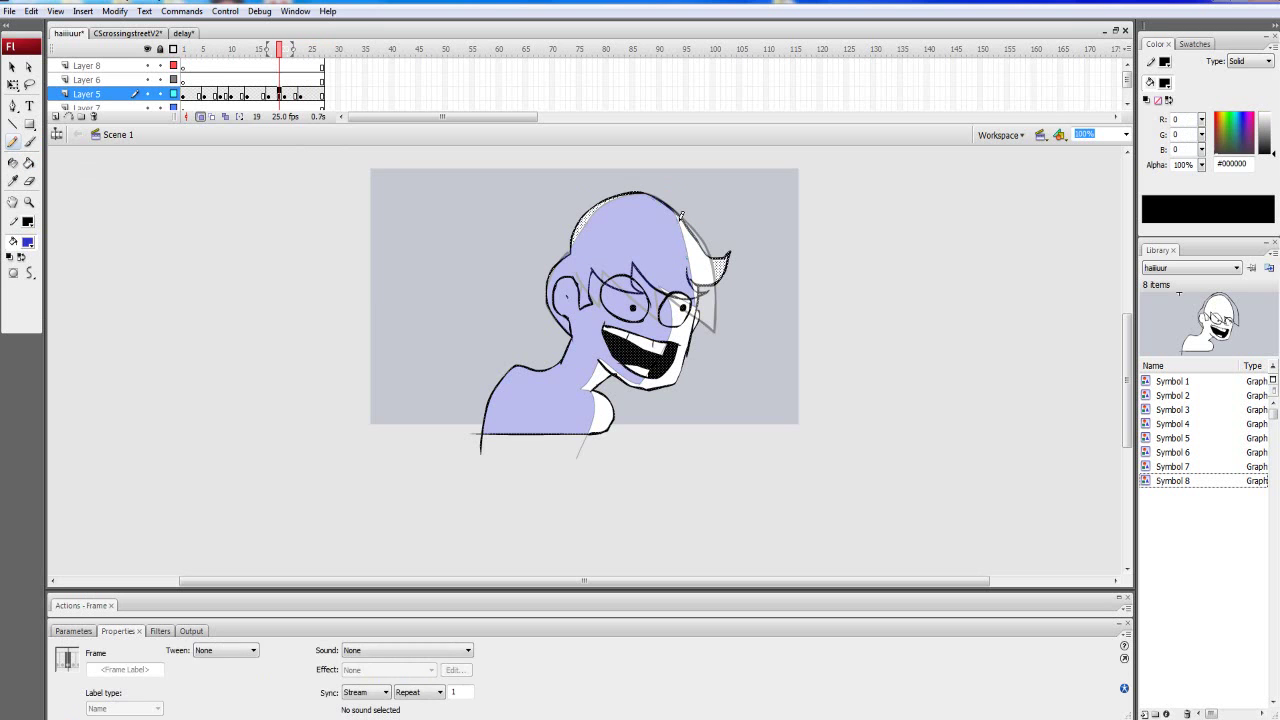
pyautogui.moveTo(667, 204); pyautogui.dragTo(673, 230)
pyautogui.moveTo(708, 273); pyautogui.dragTo(726, 258)
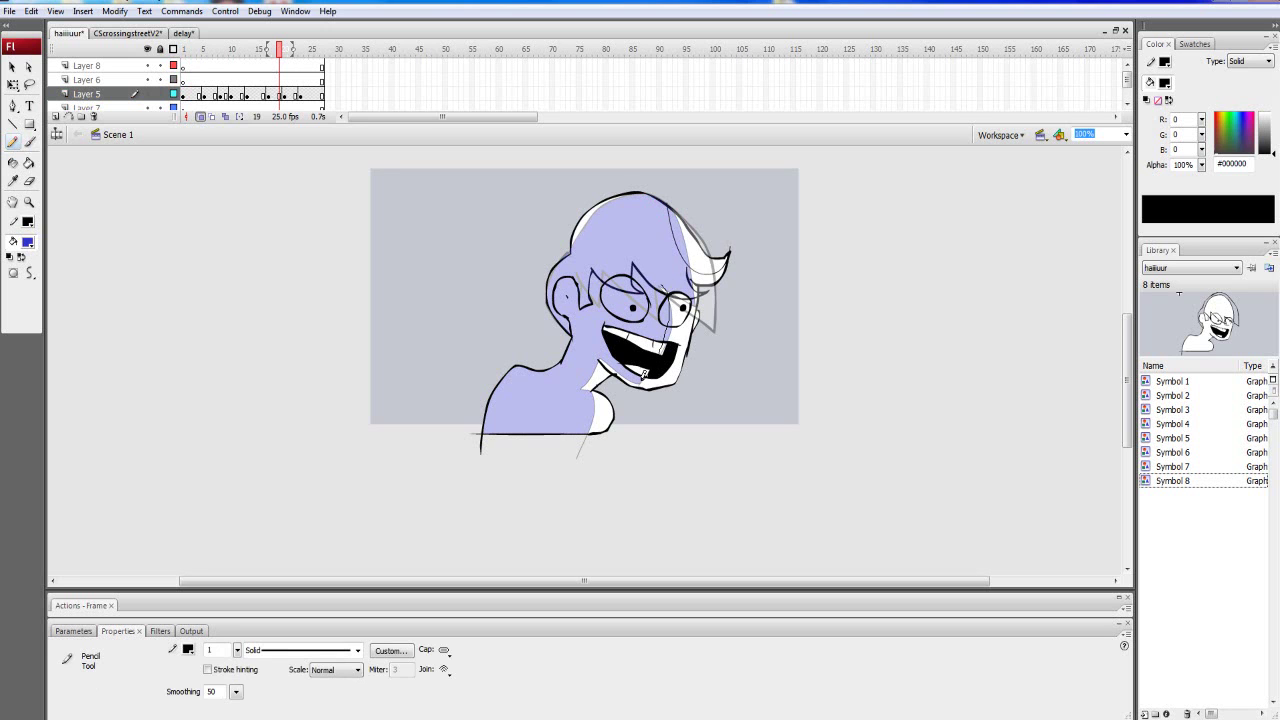
pyautogui.moveTo(585, 370); pyautogui.dragTo(567, 465)
# Fill the shadow side of the body, face, eye, ear and hair blue at frame 19.
pyautogui.press('k')
pyautogui.click(528, 414)
pyautogui.click(622, 308)
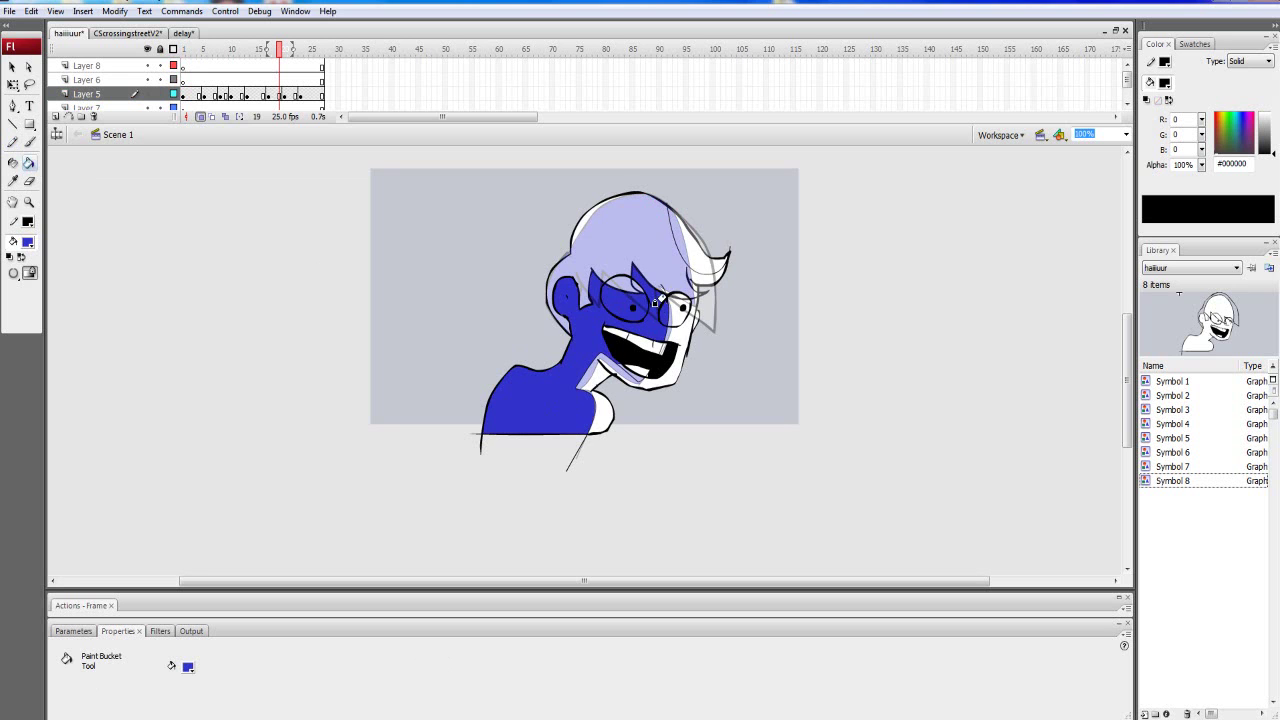
pyautogui.click(628, 285)
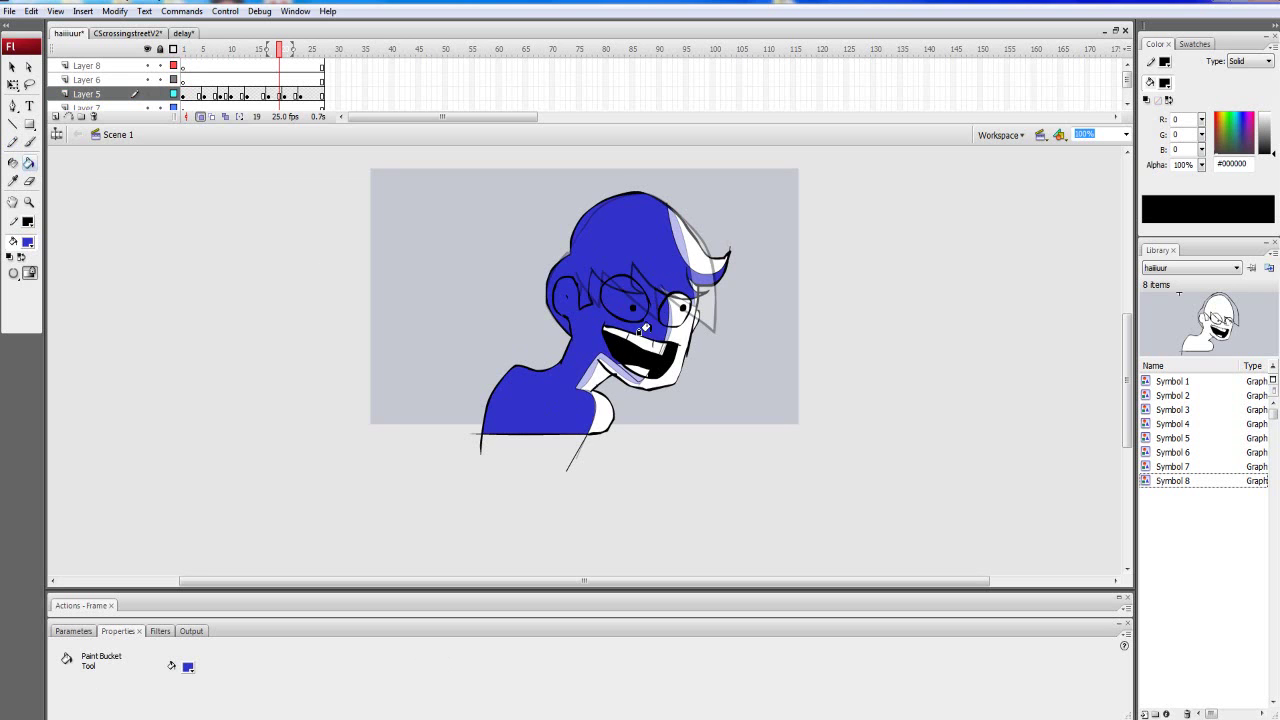
# Select frame 19 on Layer 8 and turn off onion skinning.
pyautogui.moveTo(285, 52)
pyautogui.mouseDown()
pyautogui.moveTo(195, 50)
pyautogui.moveTo(320, 50)
pyautogui.moveTo(272, 68)
pyautogui.moveTo(285, 66)
pyautogui.mouseUp()
pyautogui.click(258, 72)
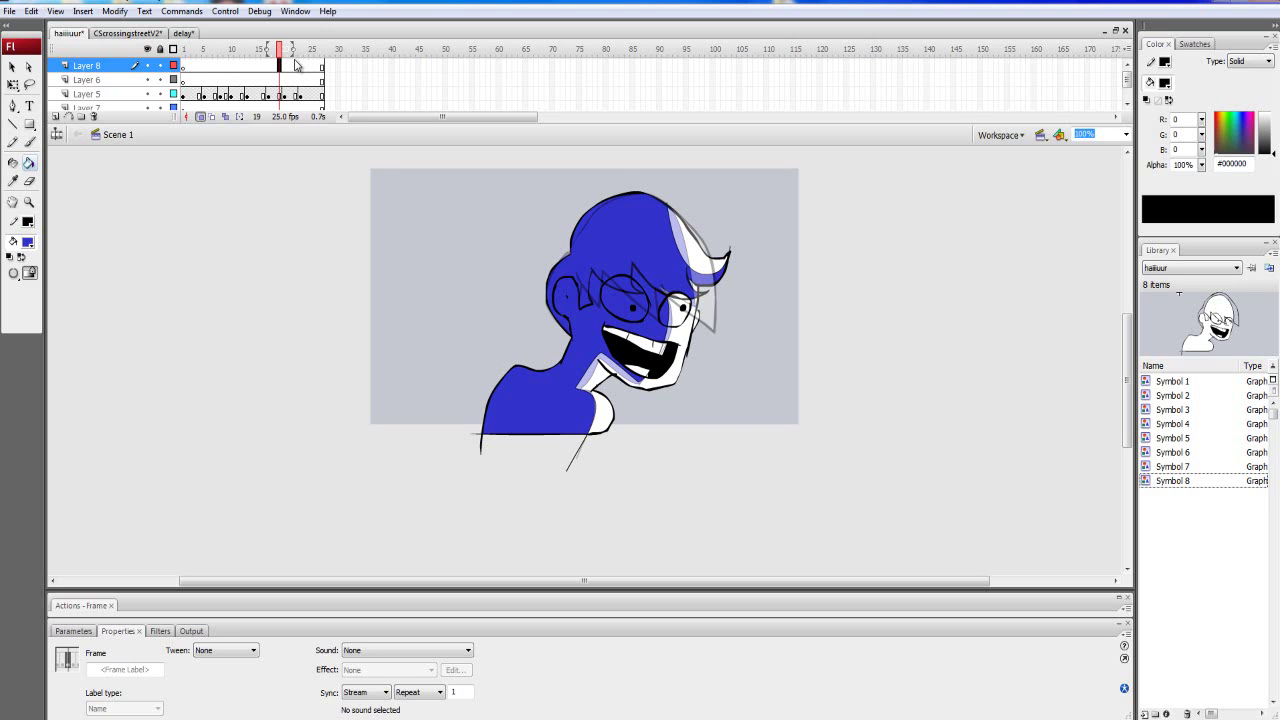
pyautogui.click(200, 116)
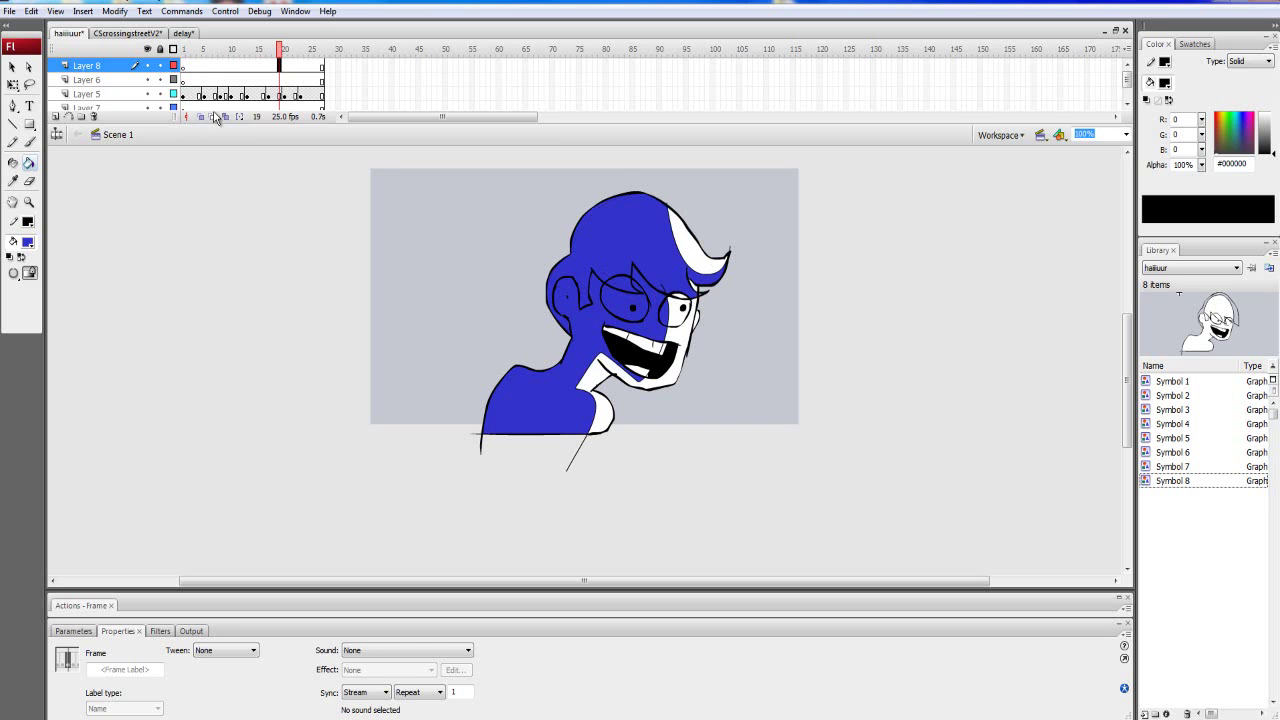
# Flip between the last shaded keyframes on Layer 5 to check how the shadow shape moves.
pyautogui.click(304, 95)
pyautogui.click(294, 95)
pyautogui.click(301, 96)
pyautogui.moveTo(297, 95); pyautogui.dragTo(289, 95)
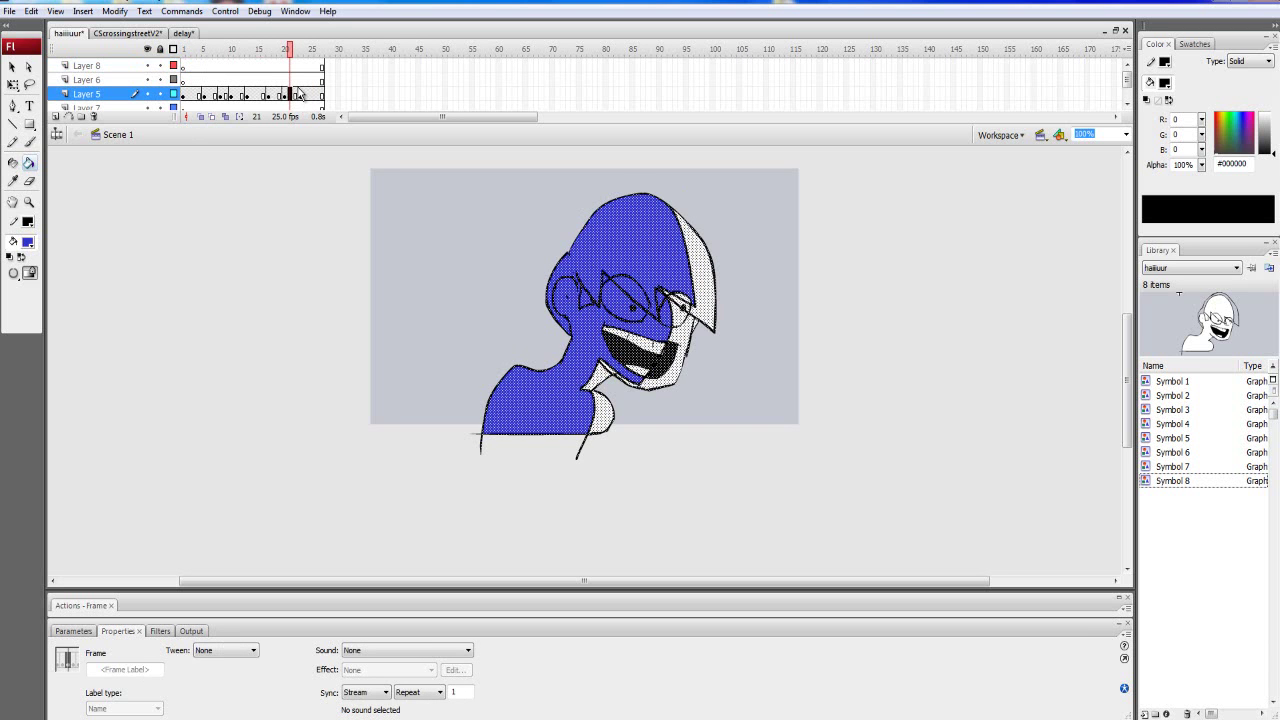